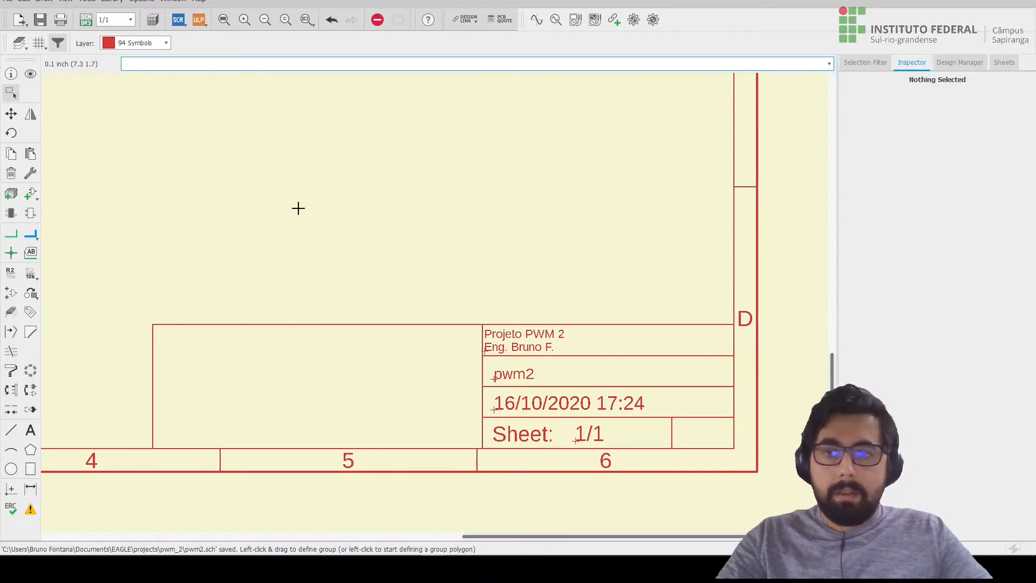
# Rotate the resistor's R1 name label to horizontal and place it just right of the resistor body using the fine grid.
pyautogui.click(228, 23)
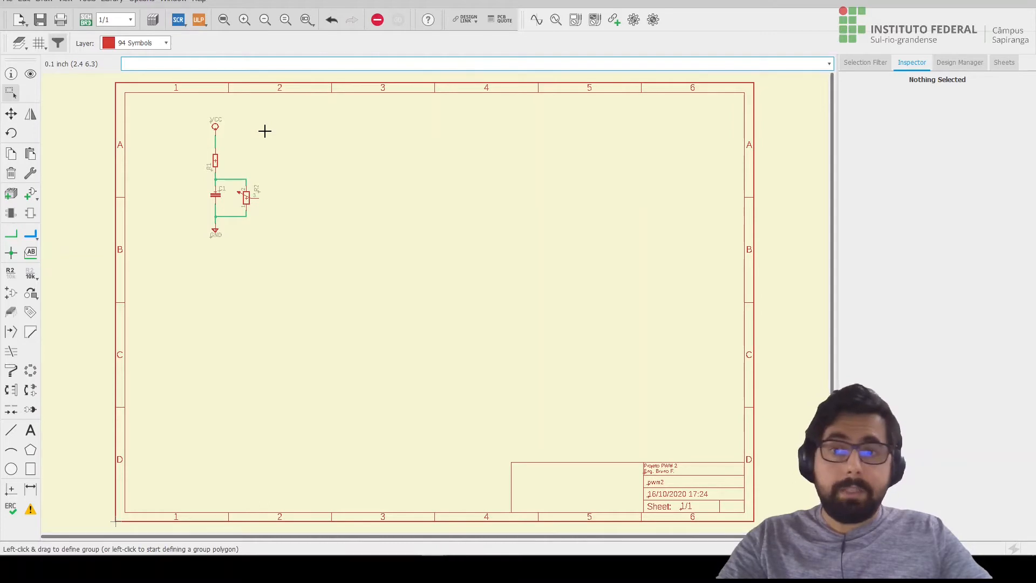
pyautogui.click(306, 20)
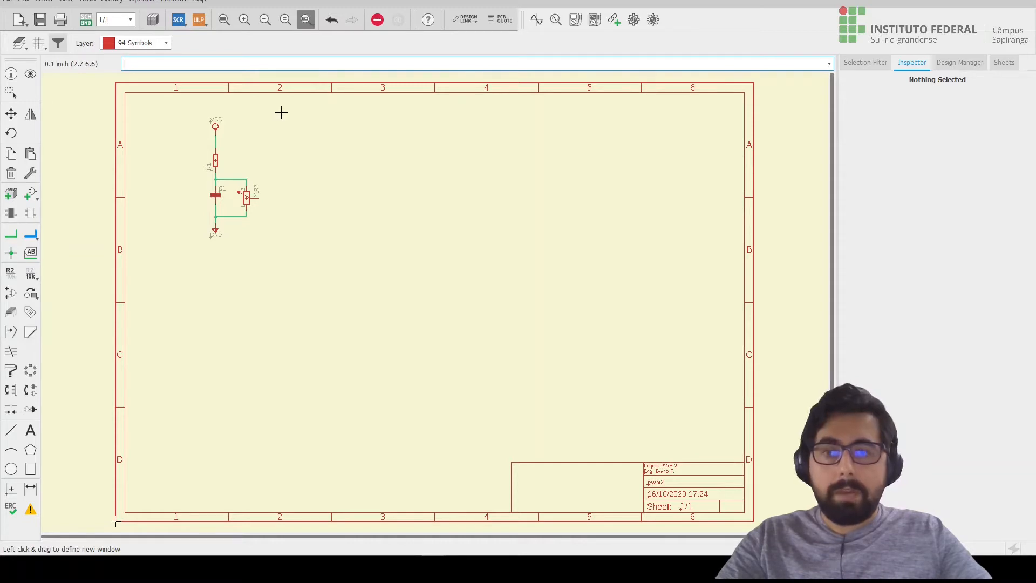
pyautogui.moveTo(281, 113); pyautogui.dragTo(170, 242)
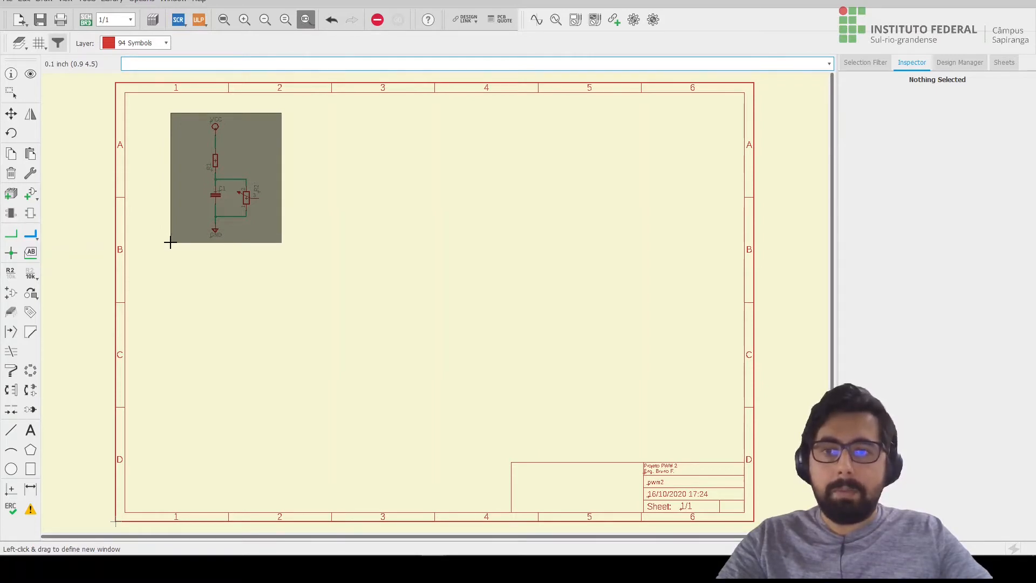
pyautogui.moveTo(170, 242); pyautogui.dragTo(170, 242)
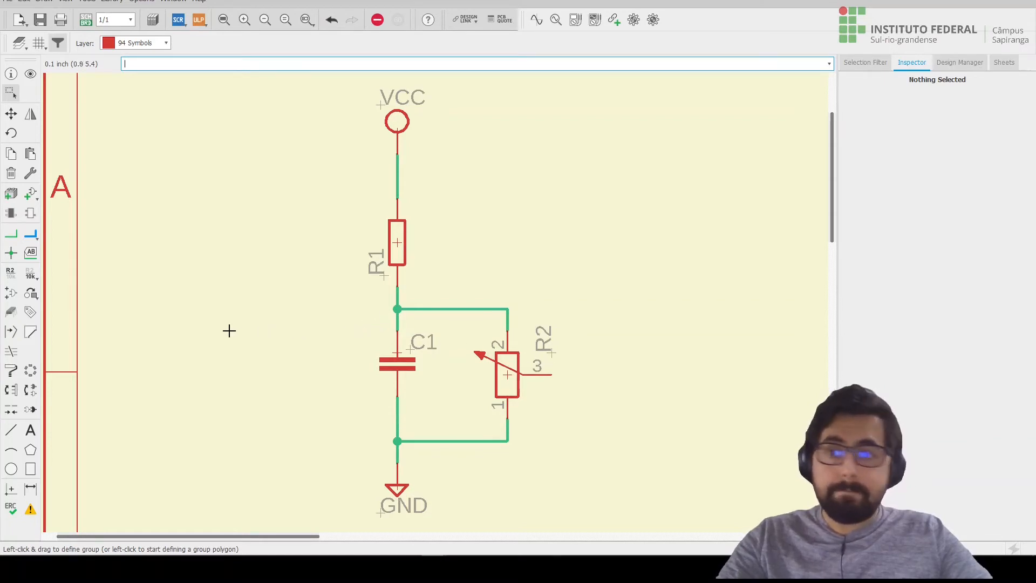
pyautogui.click(13, 118)
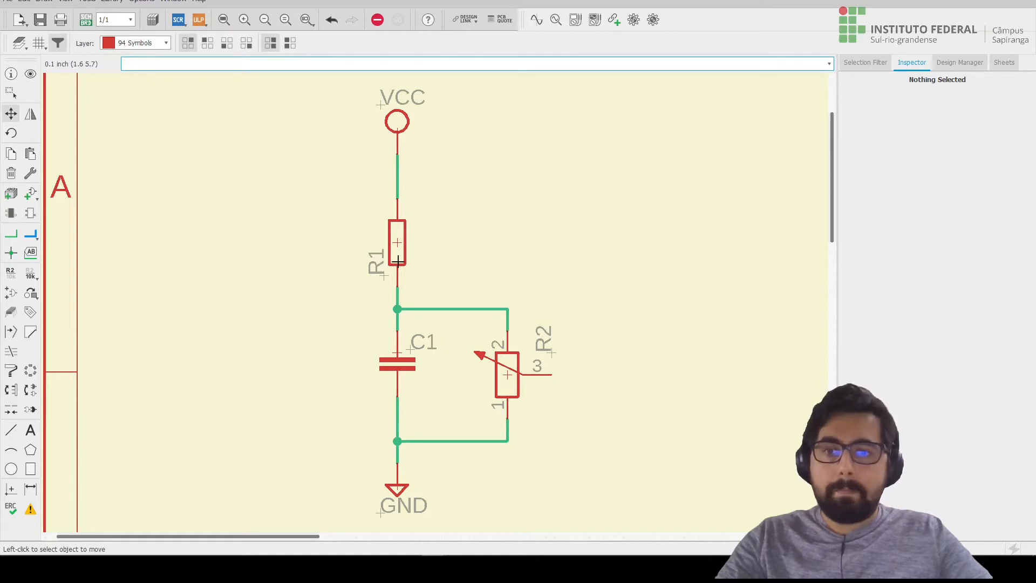
pyautogui.scroll(1, 406, 285)
pyautogui.scroll(3, 406, 285)
pyautogui.scroll(1, 382, 286)
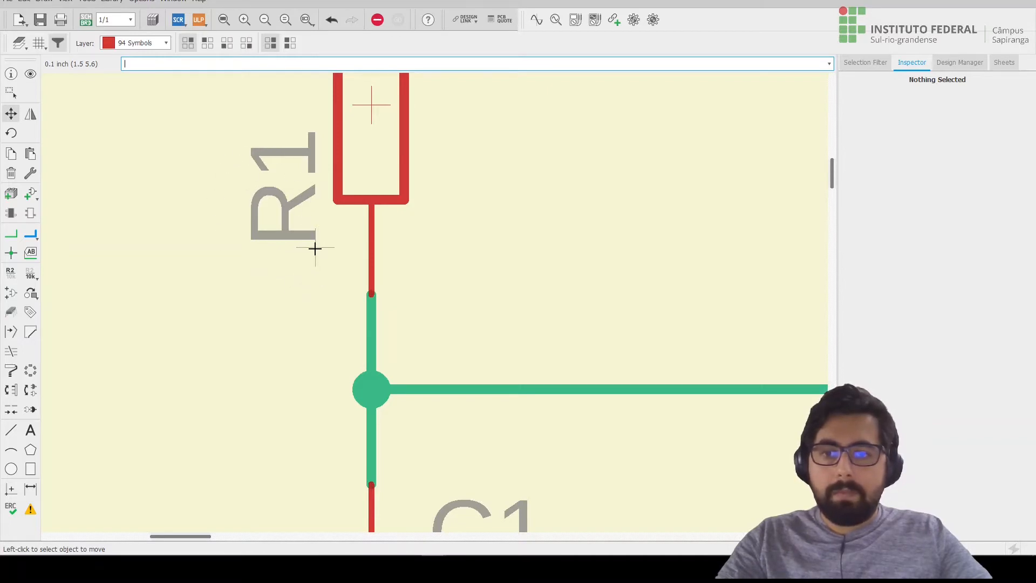
pyautogui.scroll(1, 316, 248)
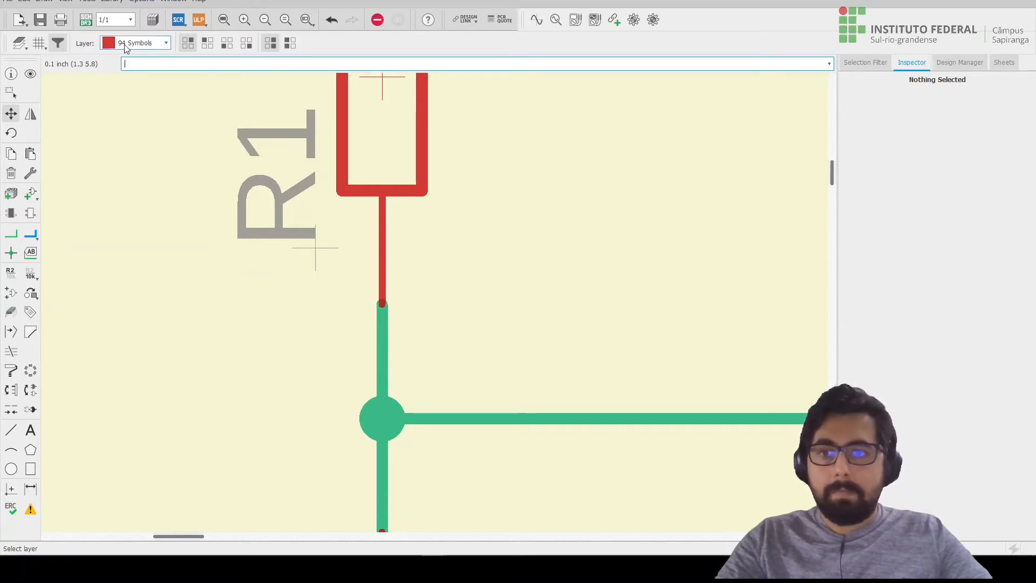
pyautogui.click(155, 45)
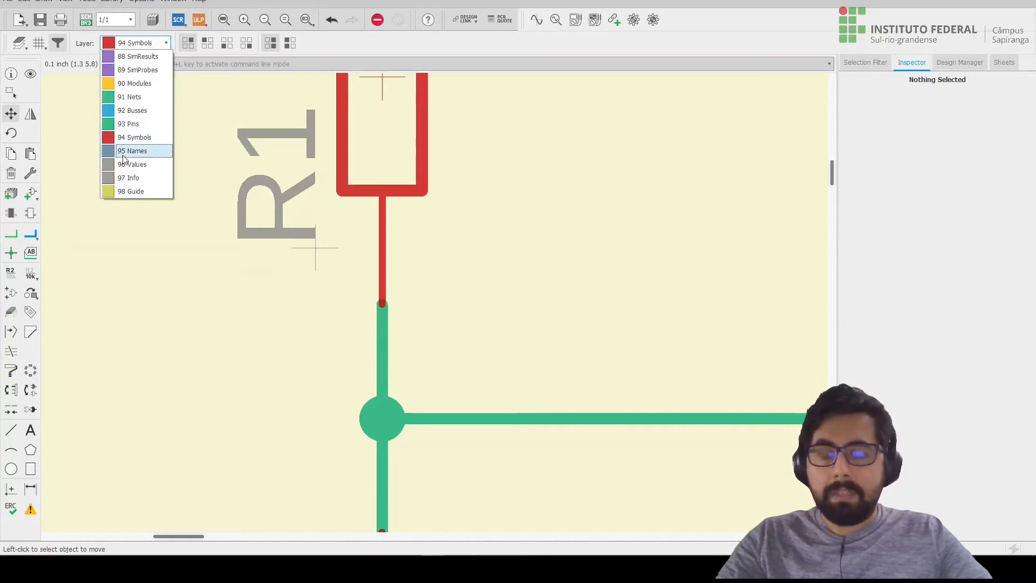
pyautogui.click(160, 45)
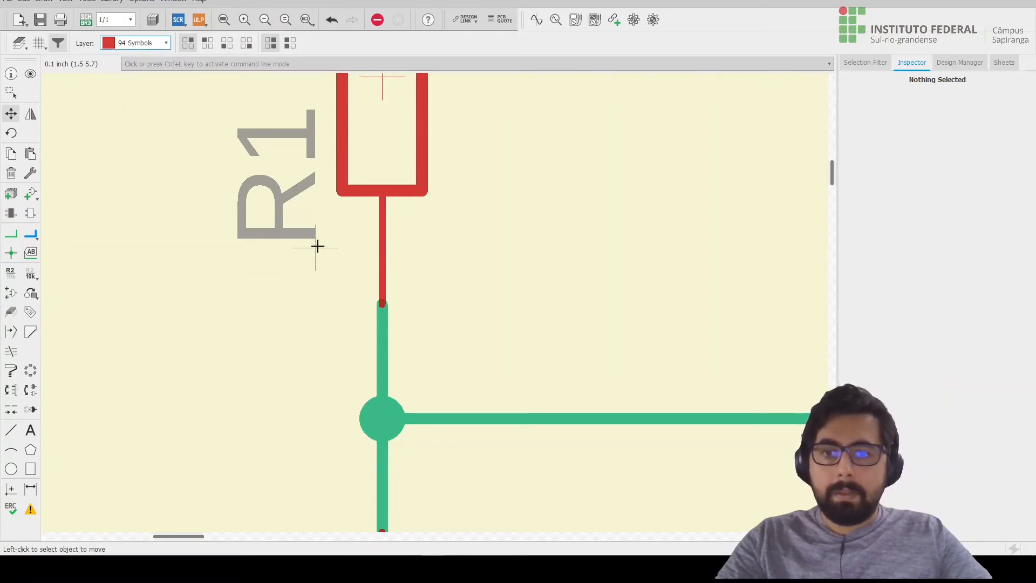
pyautogui.click(315, 248)
pyautogui.scroll(-6, 314, 247)
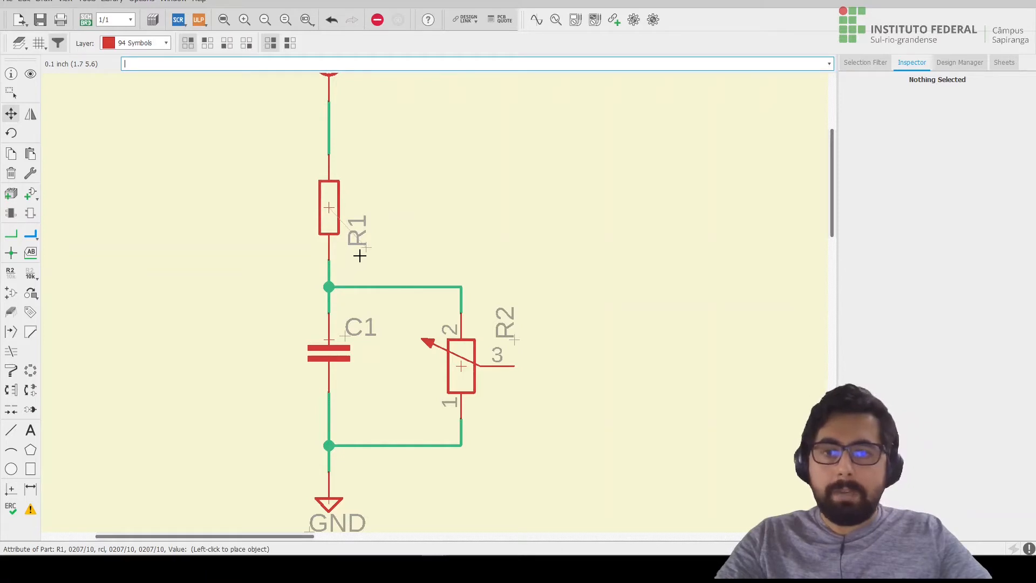
pyautogui.scroll(2, 360, 216)
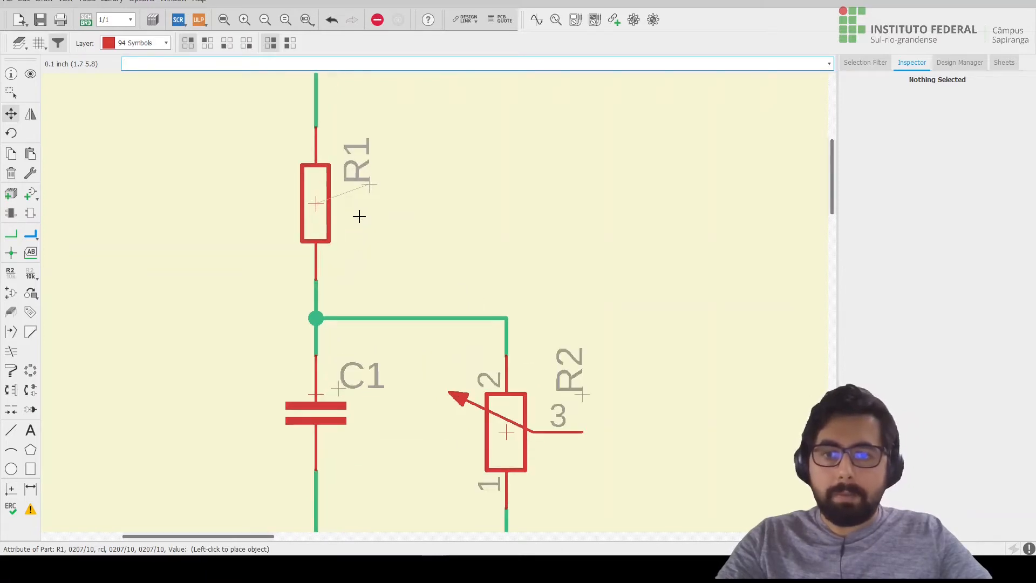
pyautogui.scroll(2, 359, 215)
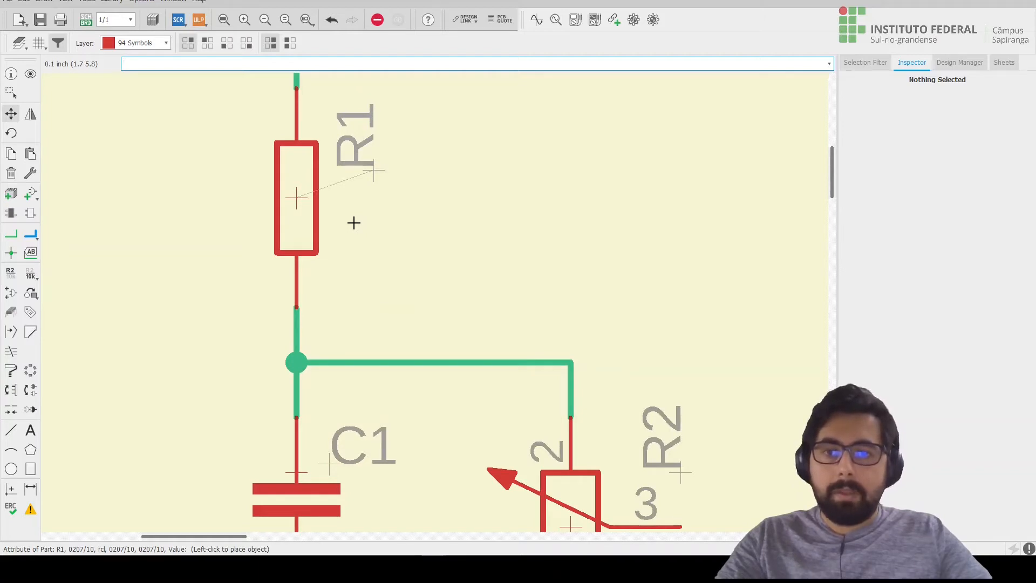
pyautogui.rightClick(354, 213)
pyautogui.rightClick(354, 213)
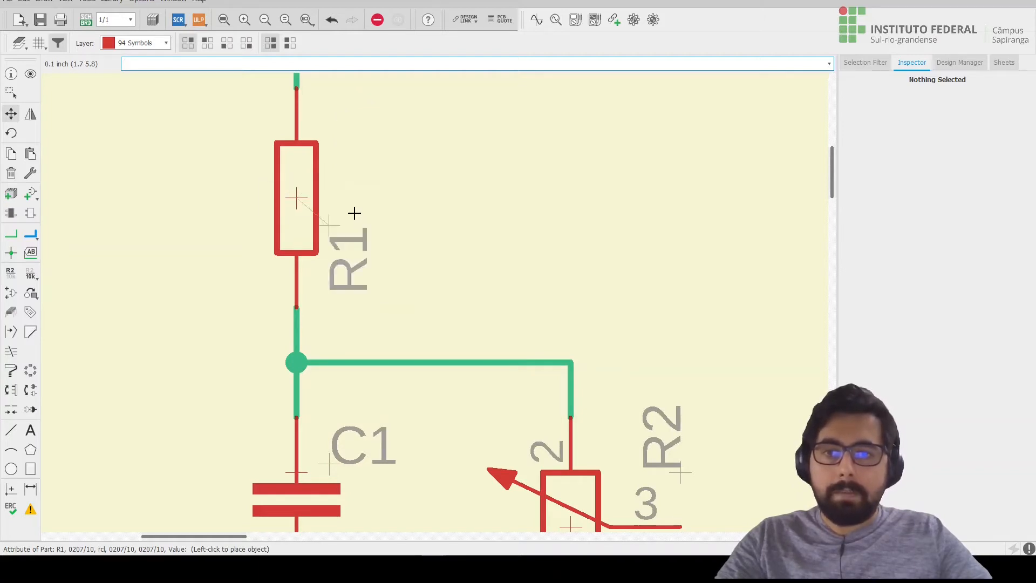
pyautogui.rightClick(354, 213)
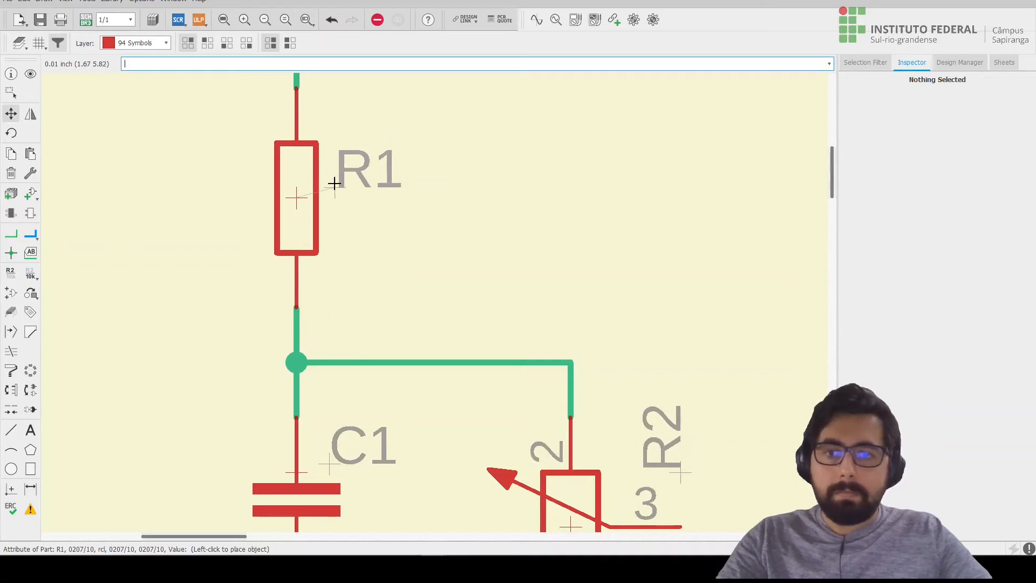
pyautogui.click(334, 184)
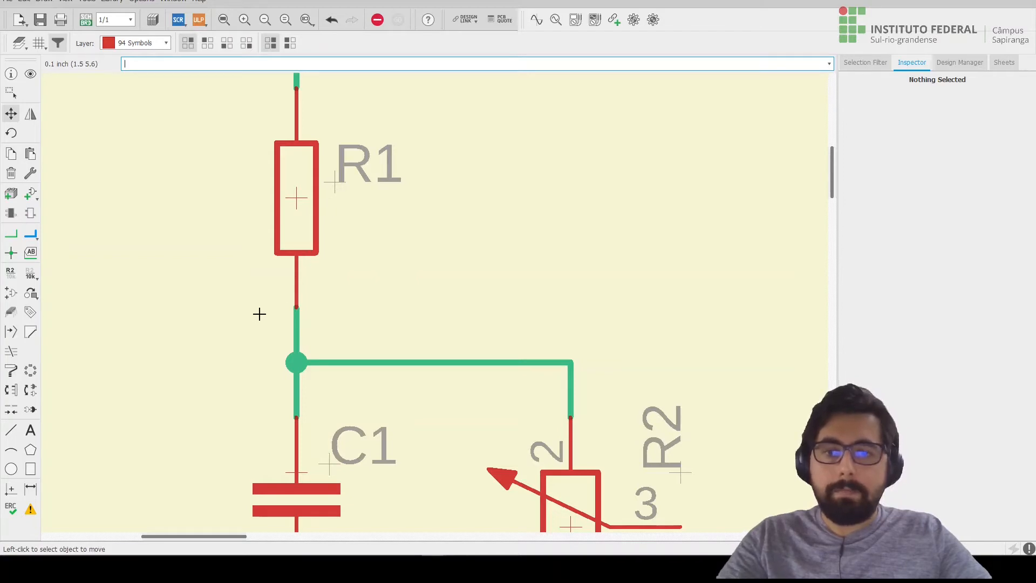
# Rotate the potentiometer's R2 name label to horizontal and place it at the symbol's upper right, above pin number 3.
pyautogui.scroll(-3, 287, 315)
pyautogui.scroll(-1, 288, 315)
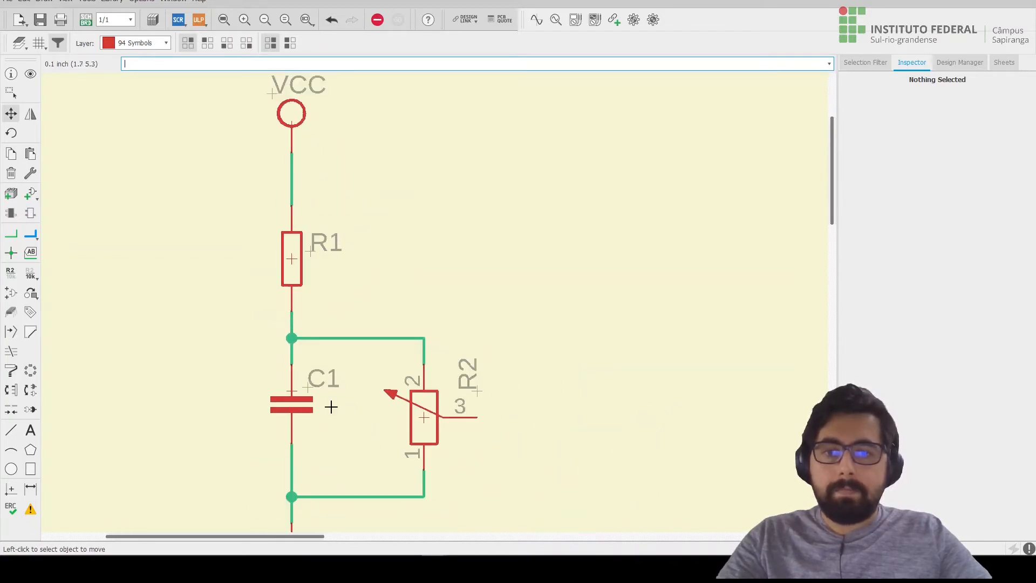
pyautogui.scroll(3, 470, 430)
pyautogui.click(489, 331)
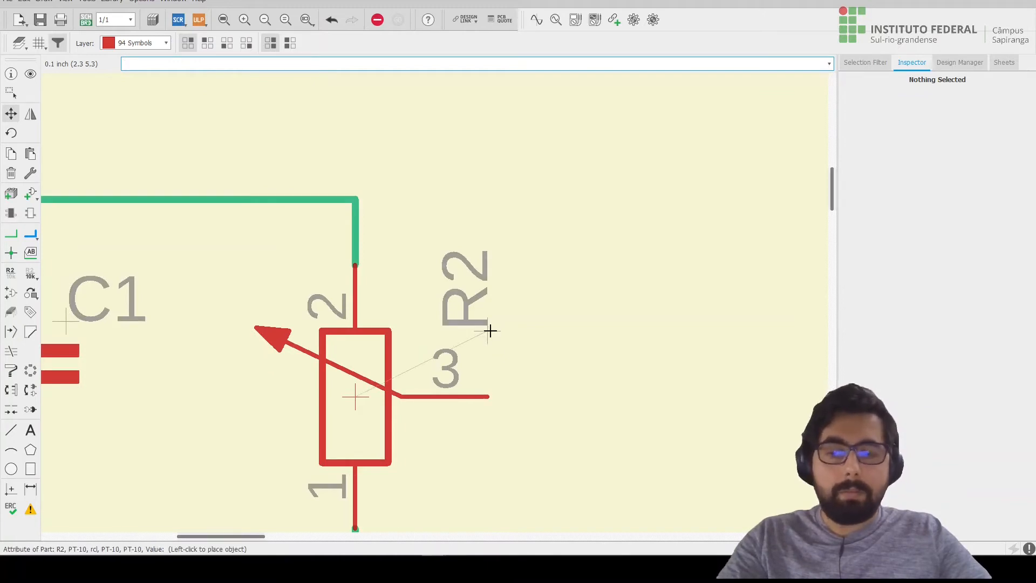
pyautogui.rightClick(487, 331)
pyautogui.rightClick(487, 331)
pyautogui.rightClick(487, 331)
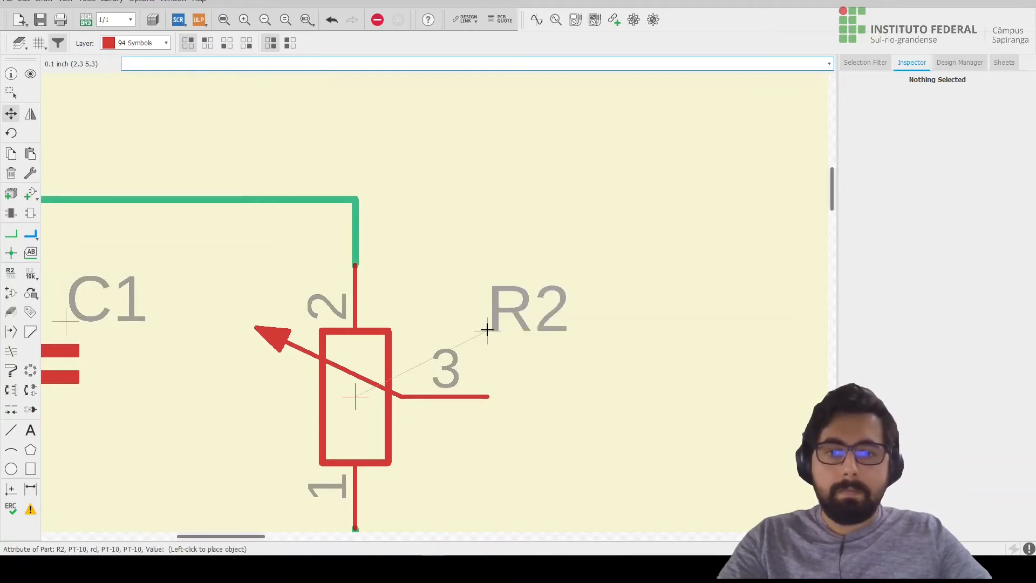
pyautogui.click(411, 326)
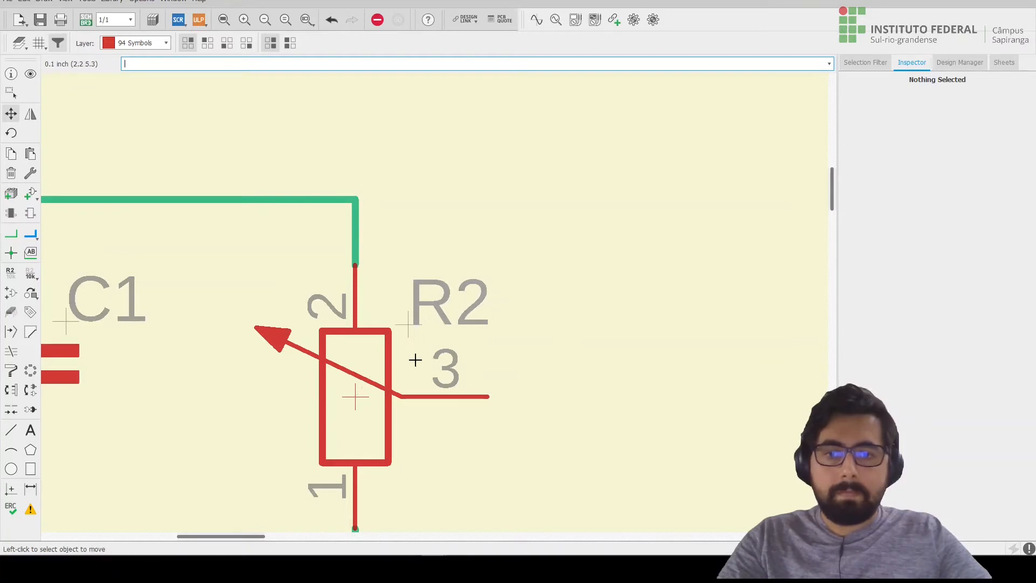
# Rename resistor R1 as RA.
pyautogui.scroll(-4, 414, 356)
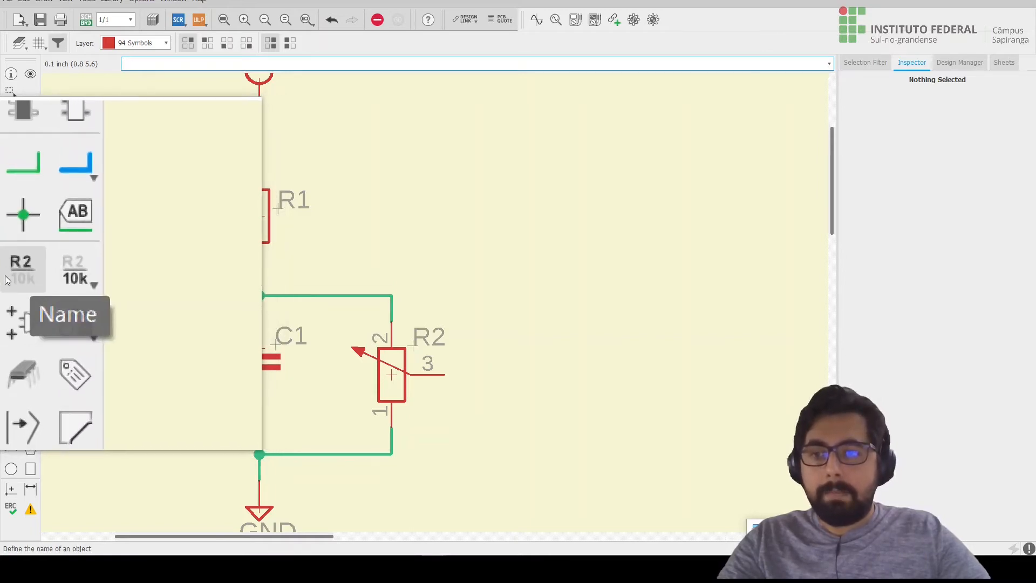
pyautogui.click(8, 280)
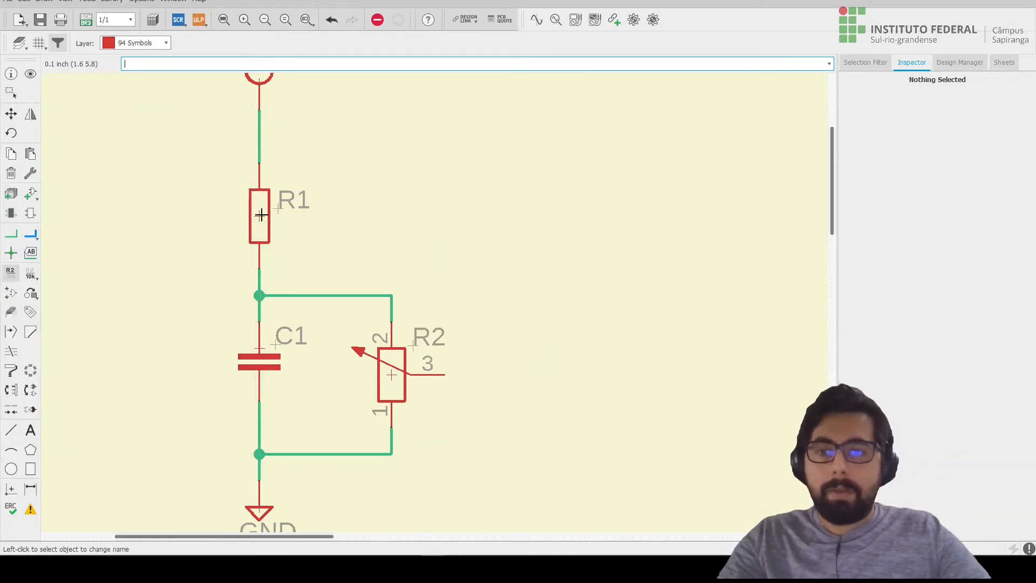
pyautogui.scroll(2, 259, 216)
pyautogui.scroll(1, 258, 218)
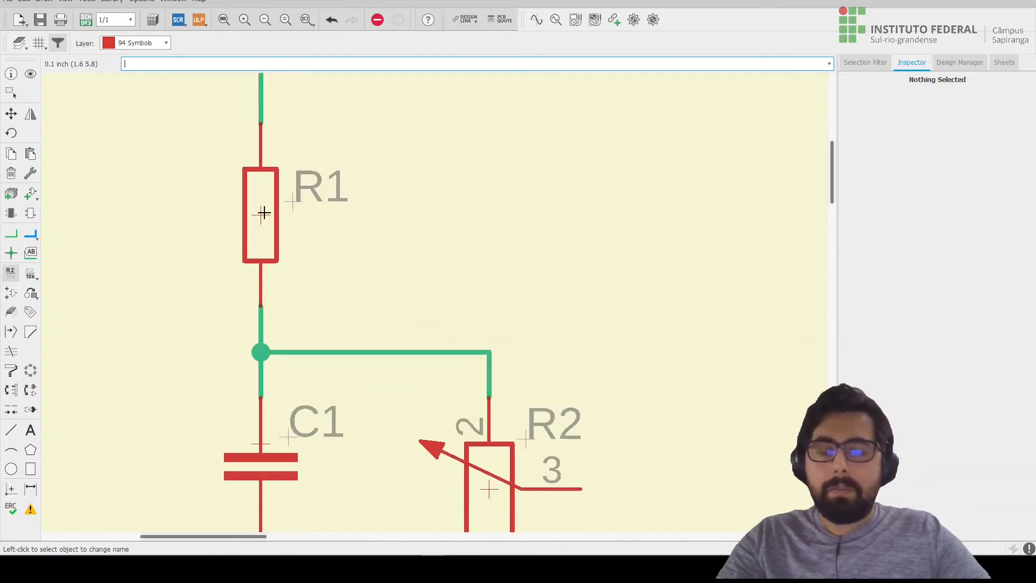
pyautogui.click(261, 215)
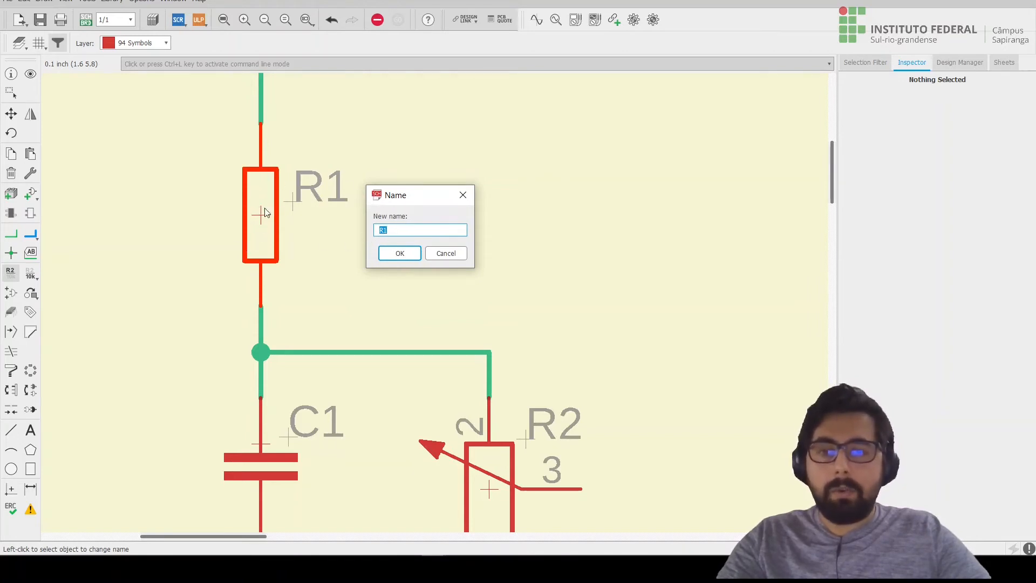
pyautogui.click(403, 232)
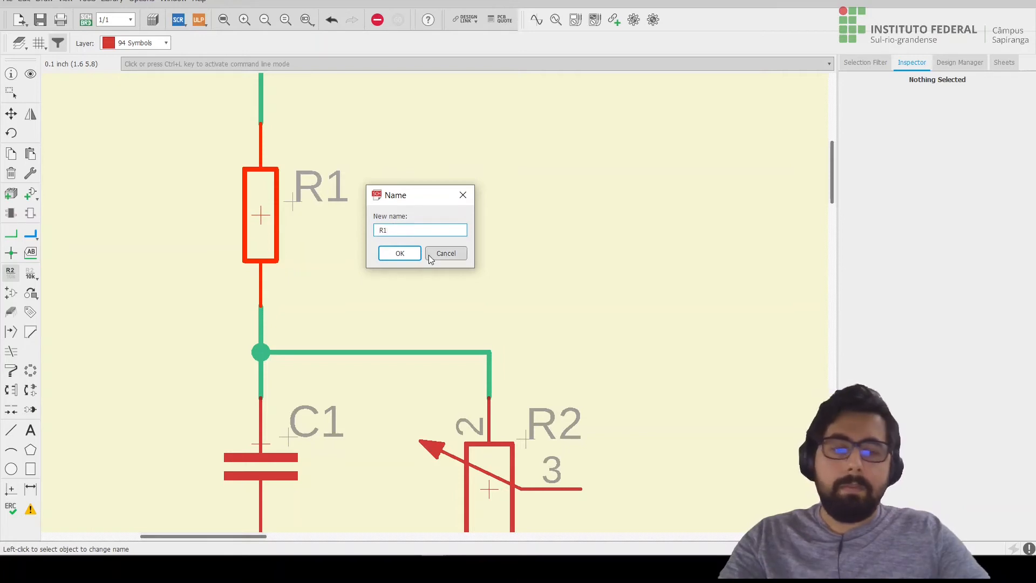
pyautogui.press('BackSpace')
pyautogui.write('A')
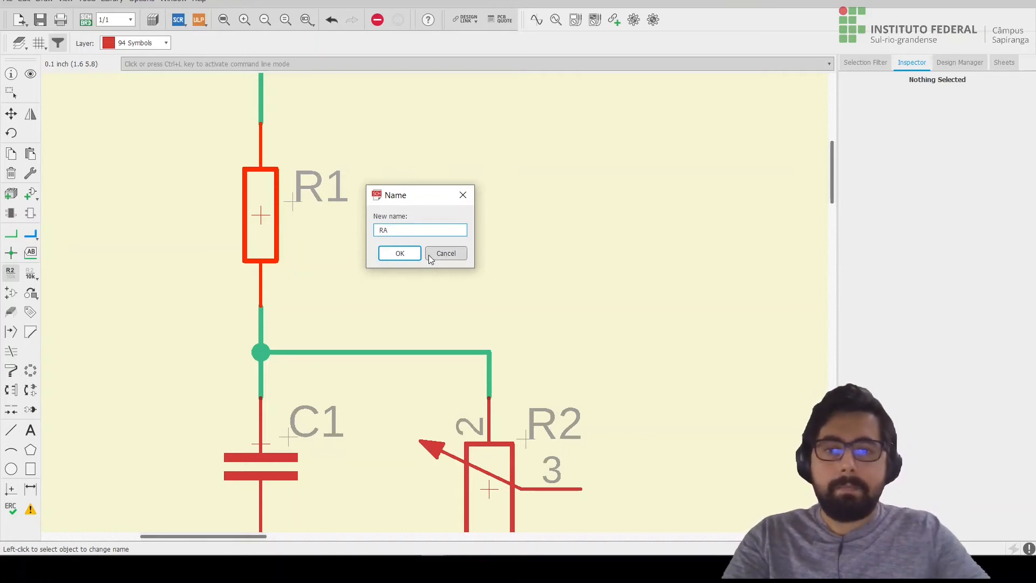
pyautogui.click(414, 253)
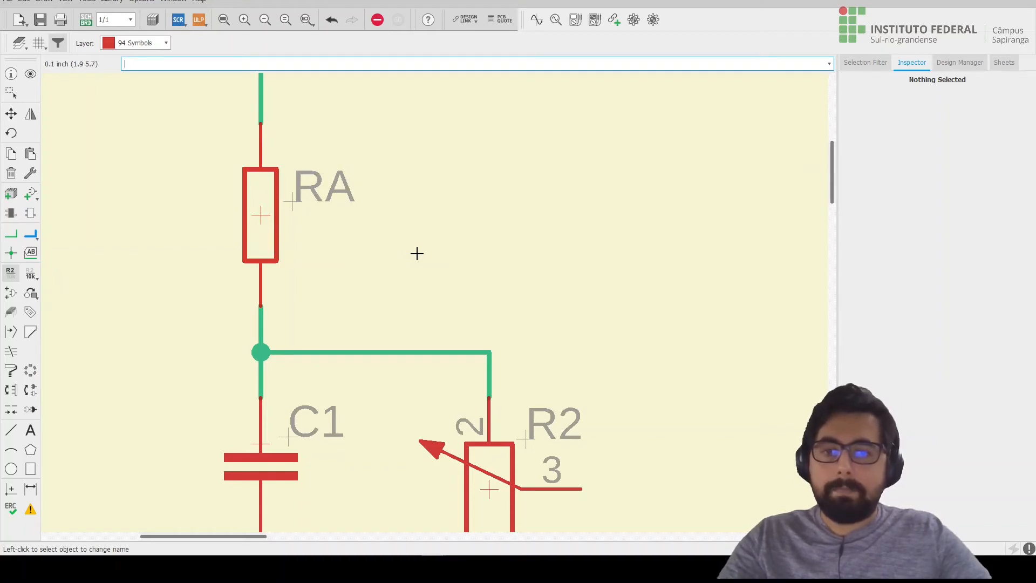
# Rename potentiometer R2 as RB.
pyautogui.scroll(-2, 417, 253)
pyautogui.scroll(2, 523, 463)
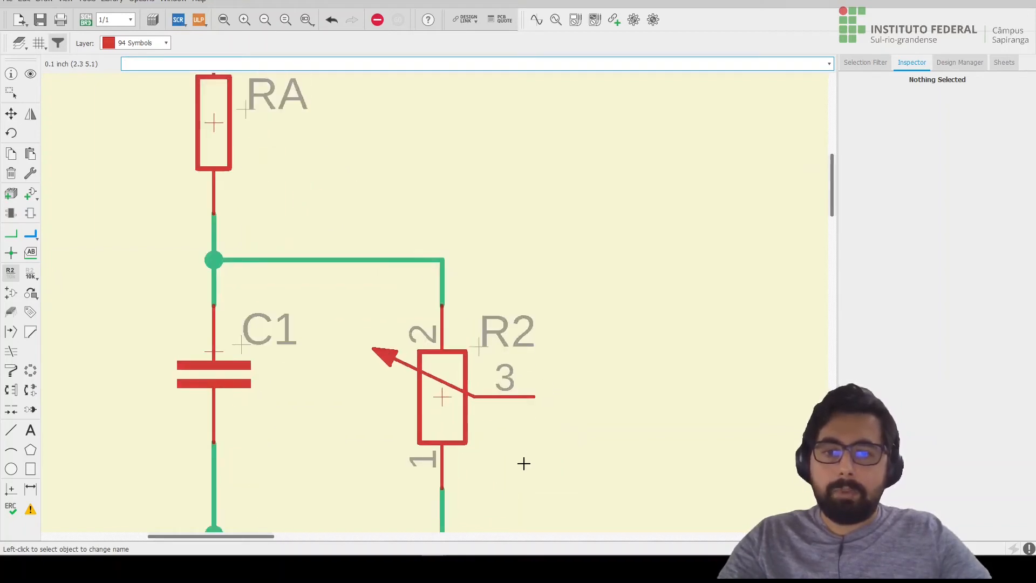
pyautogui.scroll(1, 524, 463)
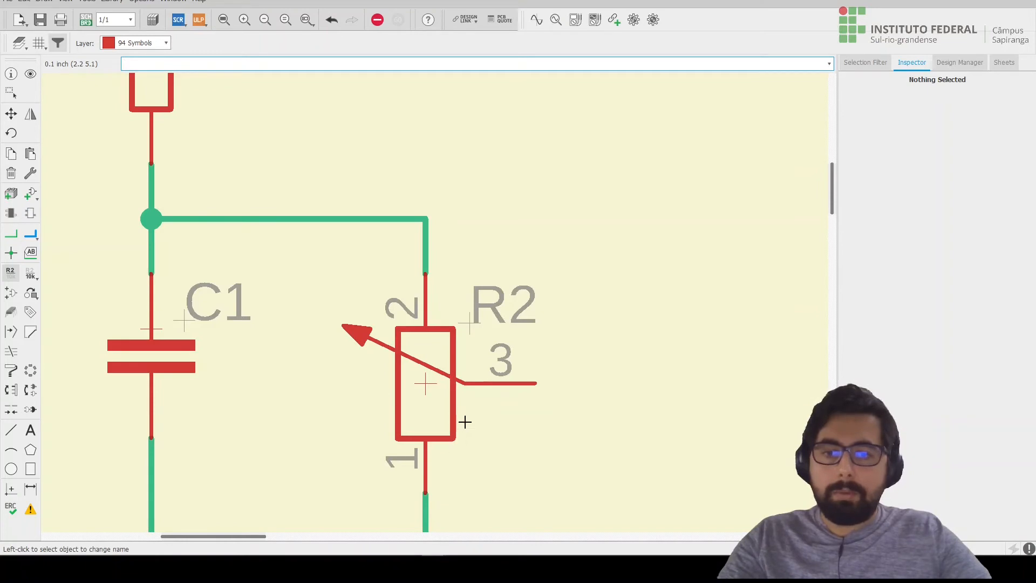
pyautogui.click(426, 381)
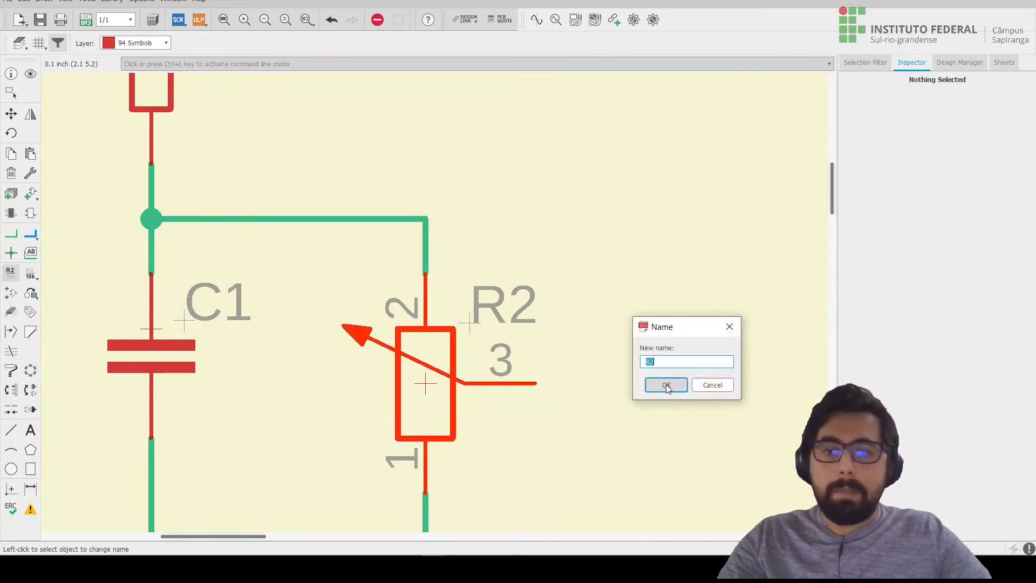
pyautogui.click(664, 360)
pyautogui.press('BackSpace')
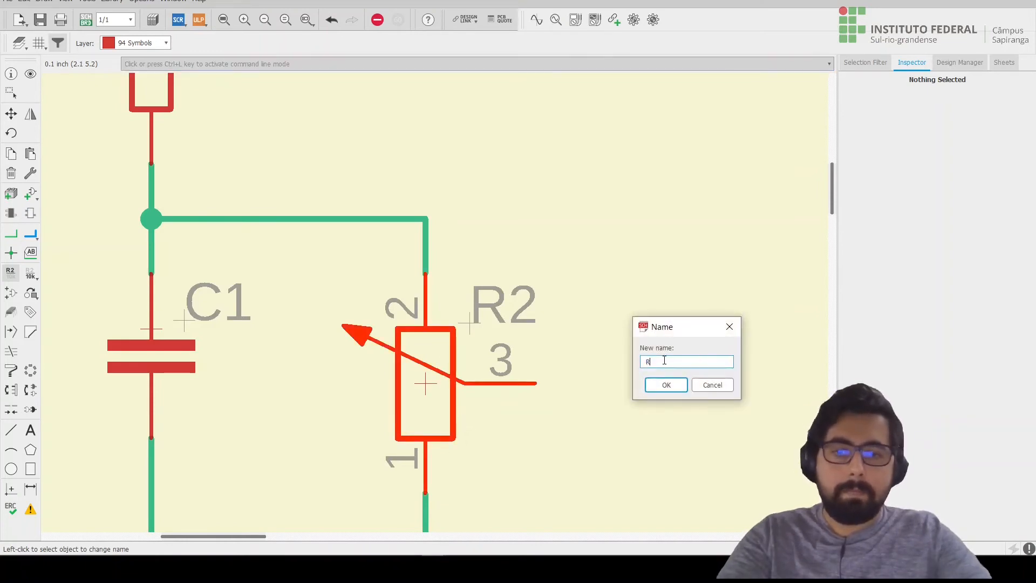
pyautogui.write('B')
pyautogui.click(658, 386)
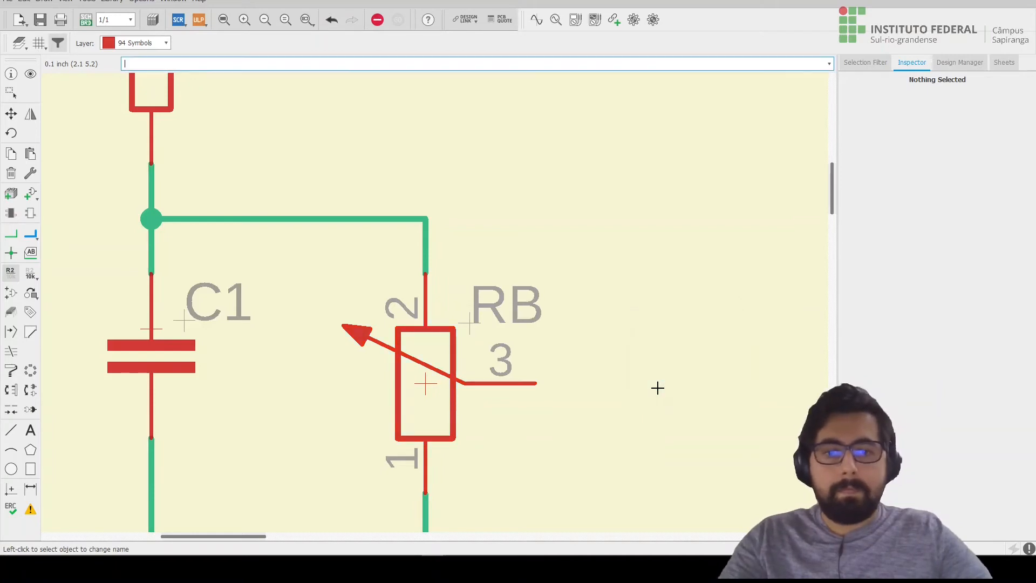
# Rename capacitor C1 as C.
pyautogui.scroll(-4, 571, 342)
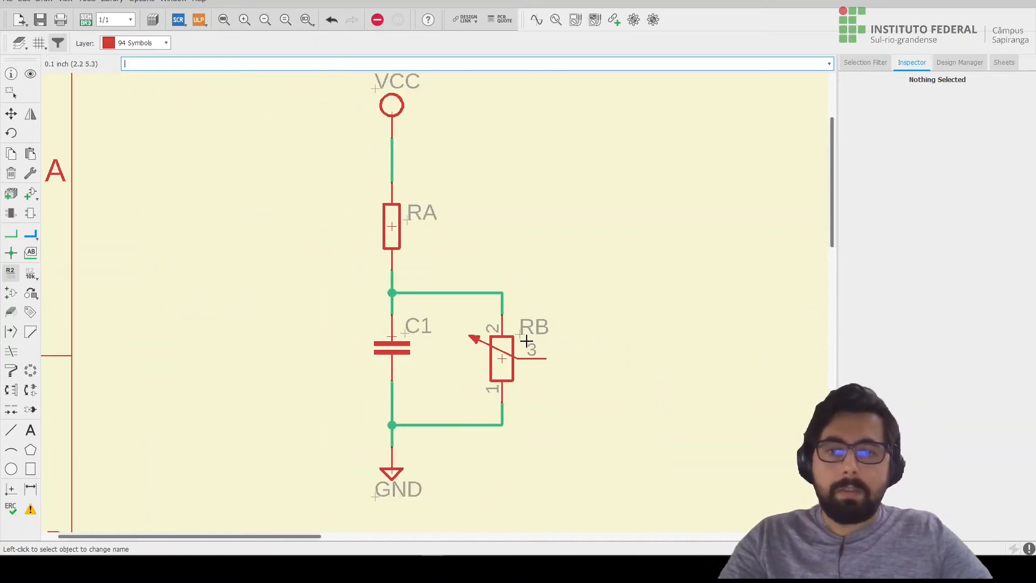
pyautogui.click(392, 341)
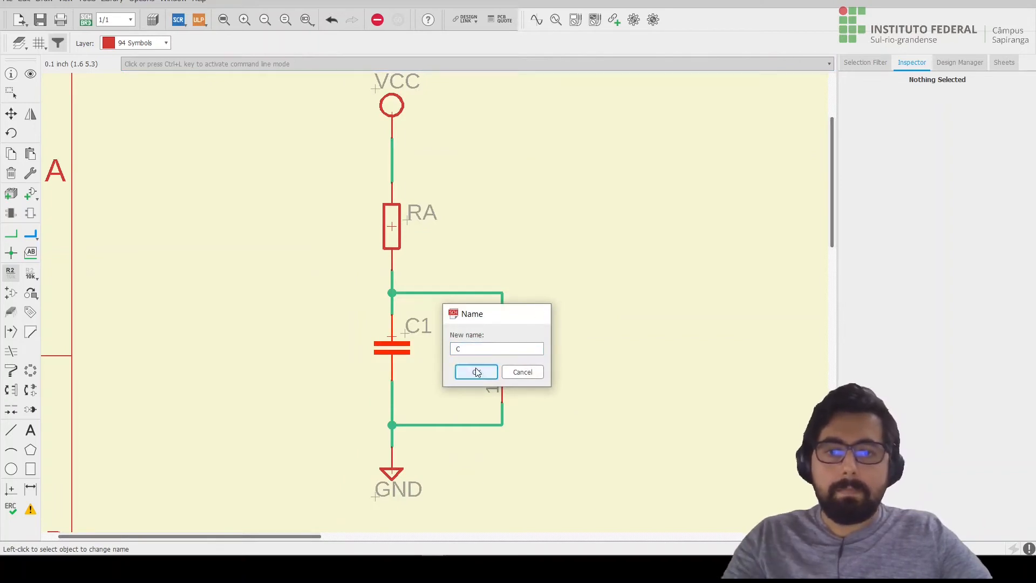
pyautogui.click(476, 372)
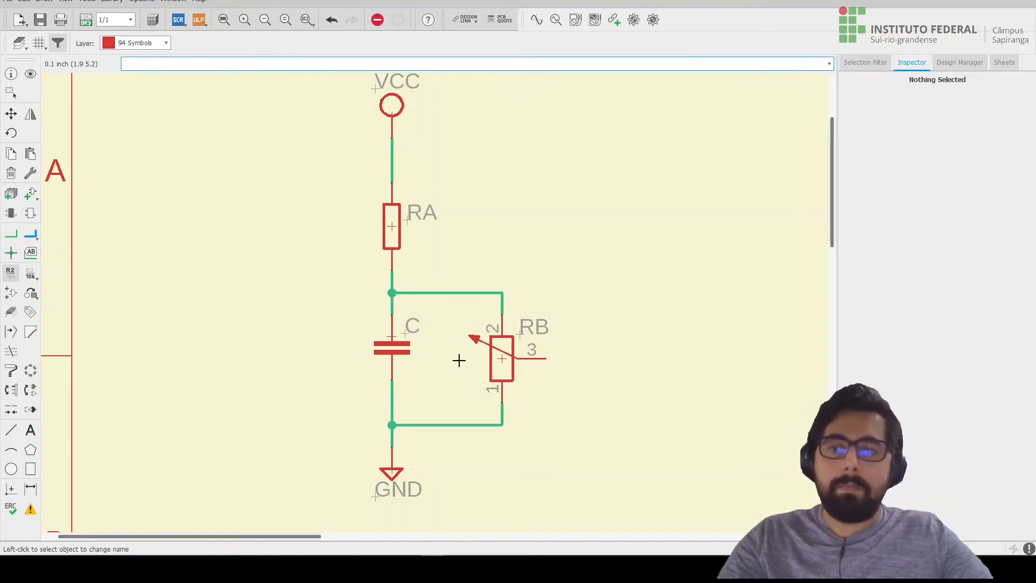
# Set the value of resistor RA to 10k.
pyautogui.click(31, 276)
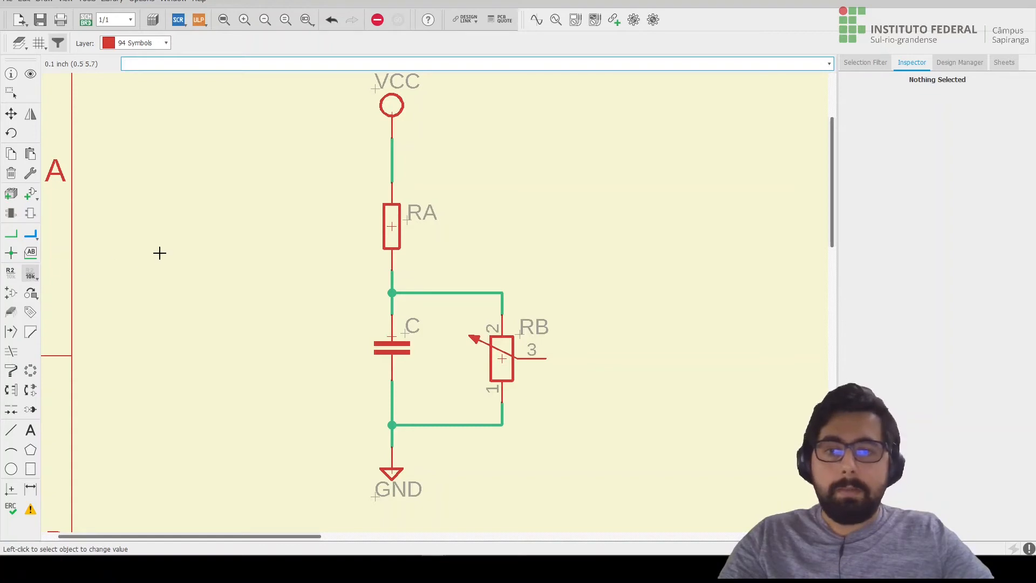
pyautogui.scroll(1, 407, 225)
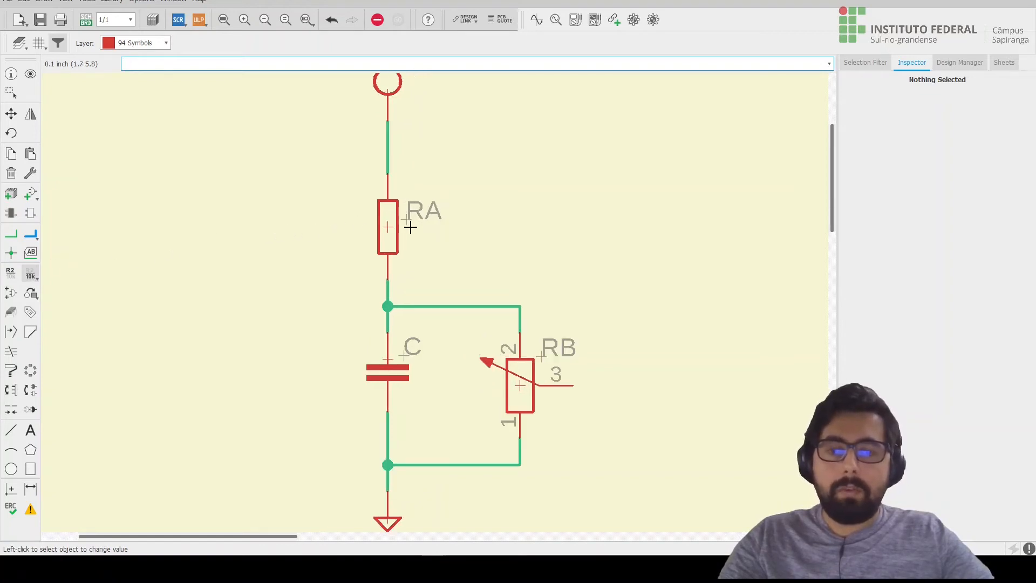
pyautogui.click(387, 229)
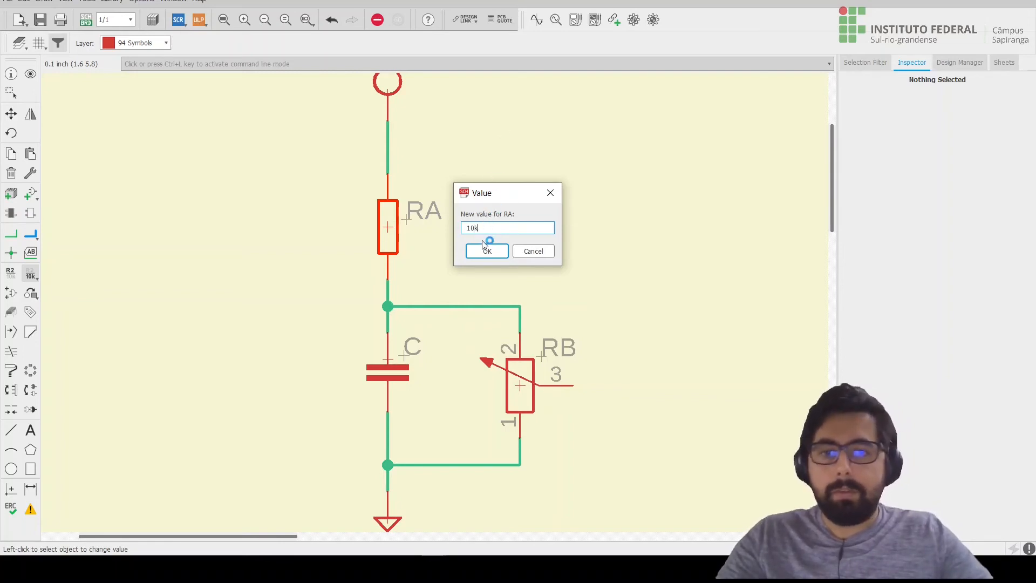
pyautogui.click(486, 249)
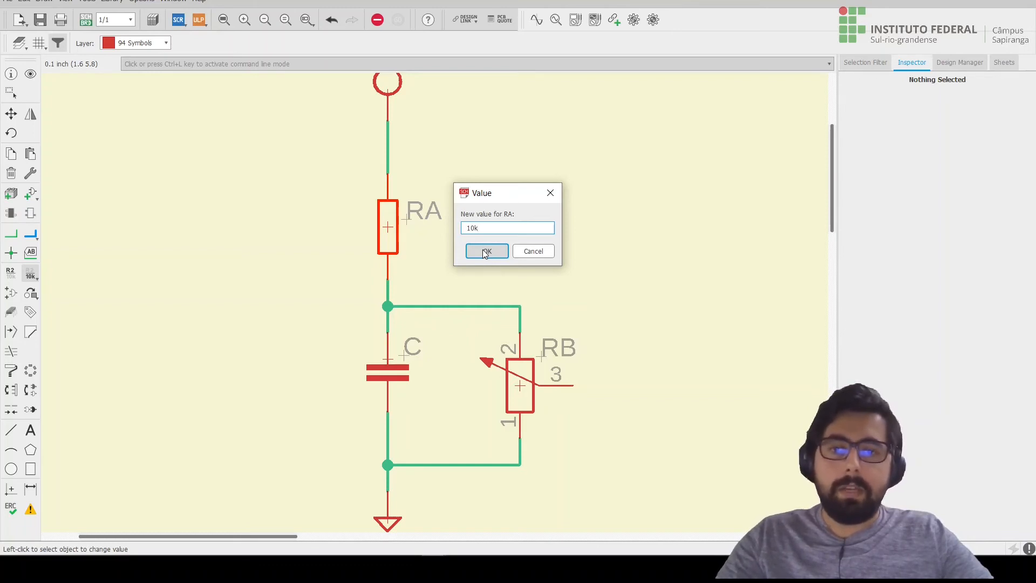
pyautogui.click(486, 251)
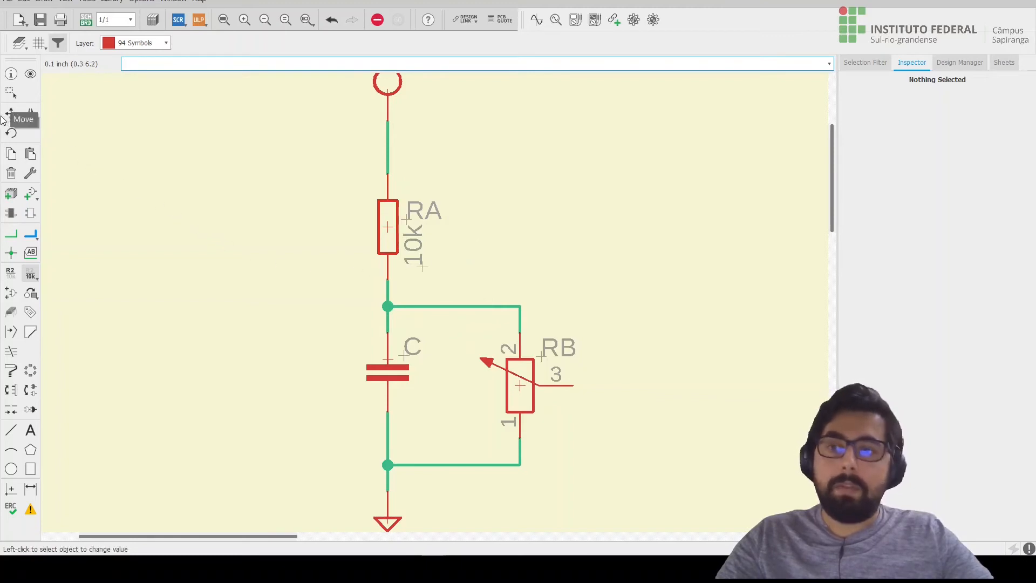
# Rotate resistor RA's 10k value label to horizontal and place it directly below the RA name, aligned with it.
pyautogui.click(10, 114)
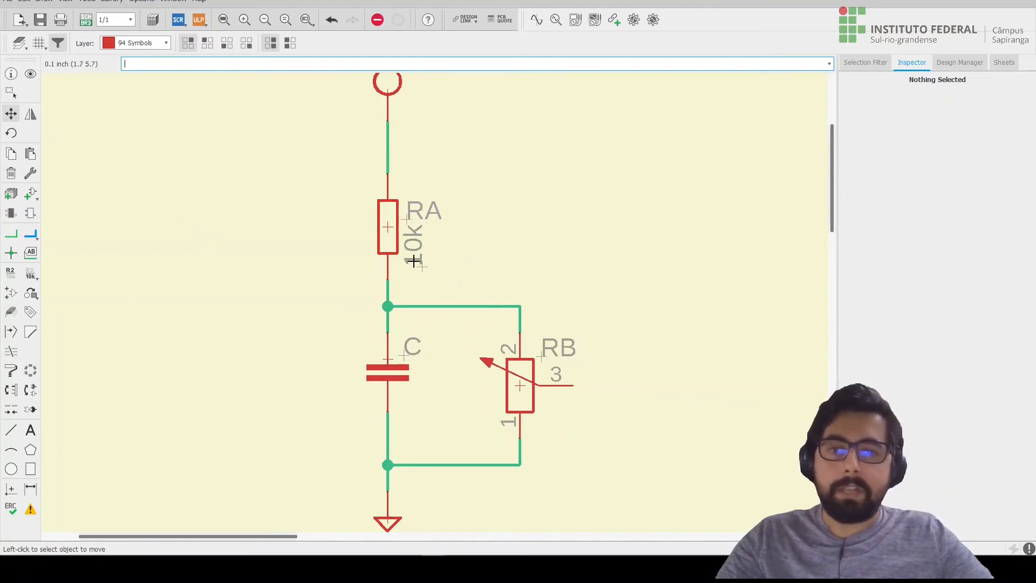
pyautogui.scroll(4, 419, 262)
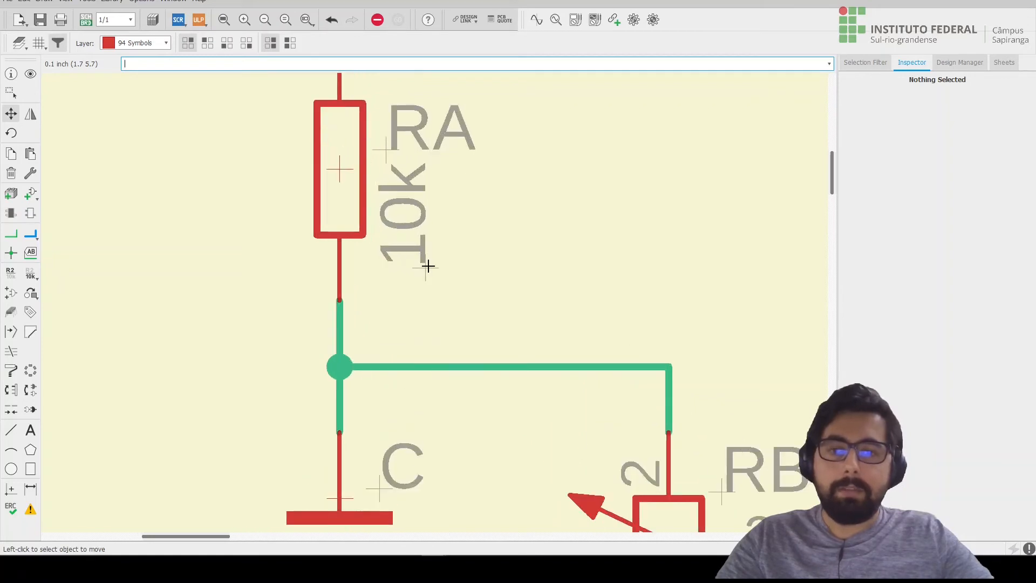
pyautogui.click(428, 266)
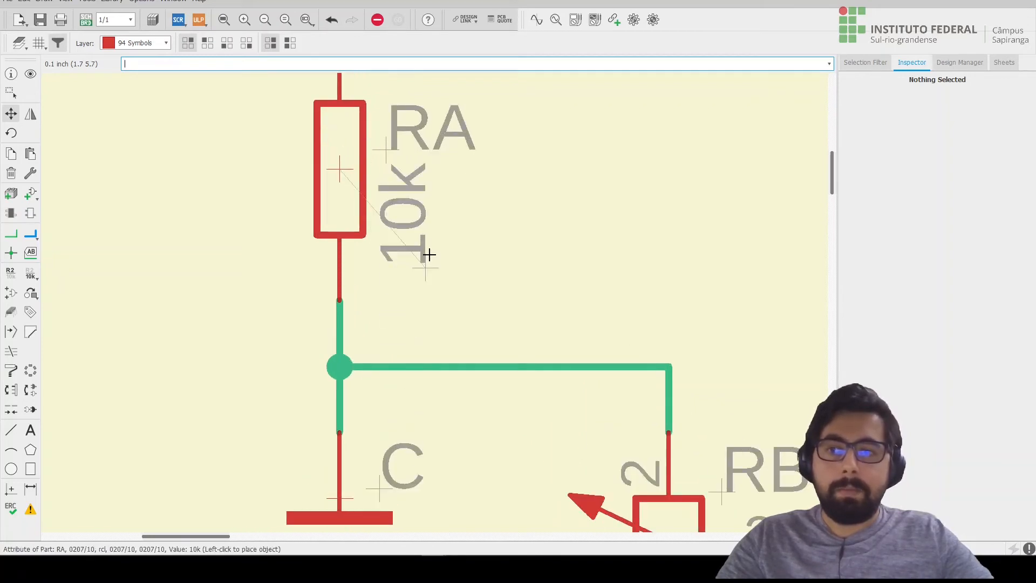
pyautogui.rightClick(429, 253)
pyautogui.rightClick(428, 248)
pyautogui.rightClick(428, 248)
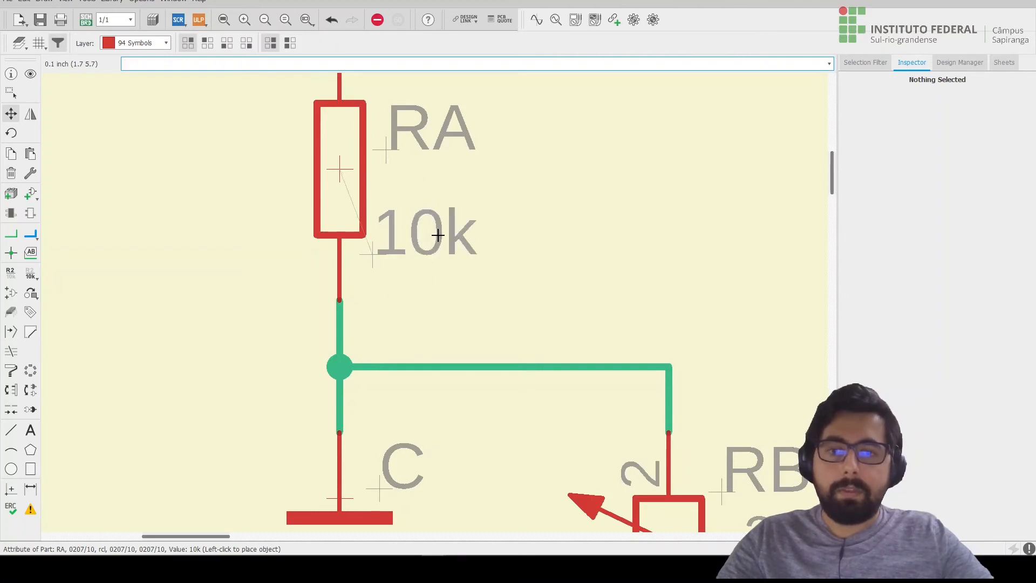
pyautogui.click(384, 215)
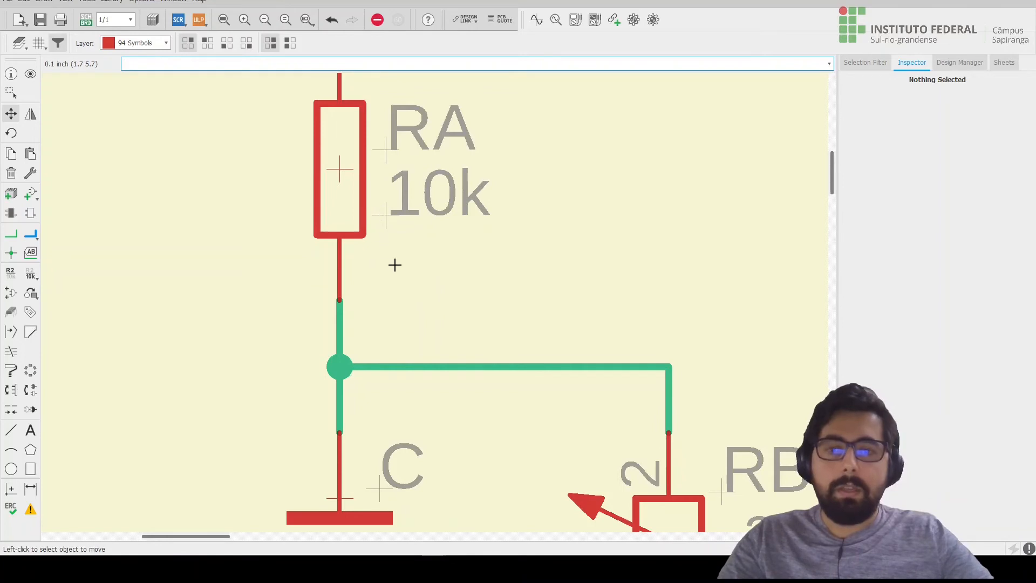
# Group-select resistor RA with its adjoining wires and show RA's own properties from the selected objects.
pyautogui.scroll(-3, 423, 254)
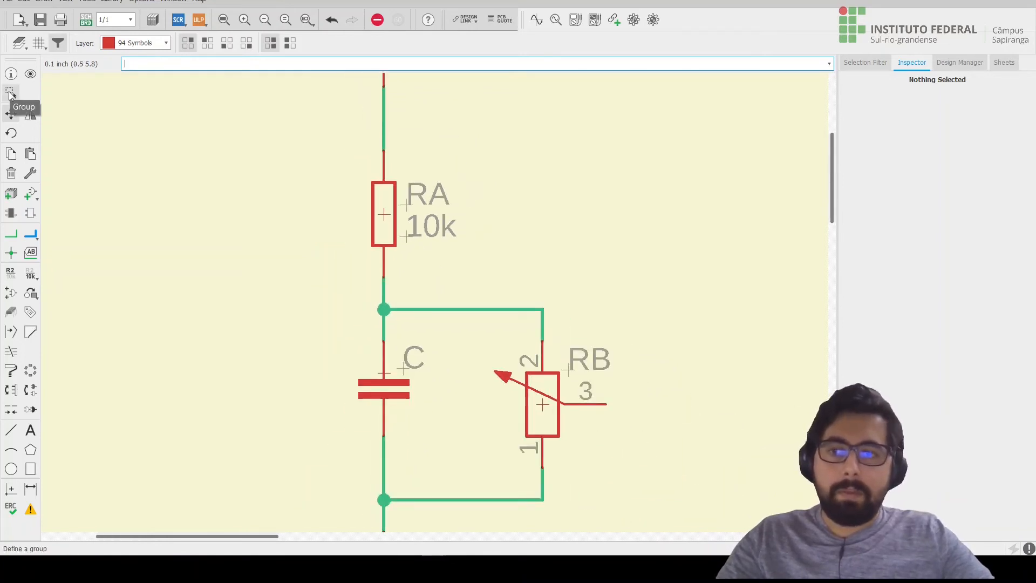
pyautogui.click(9, 94)
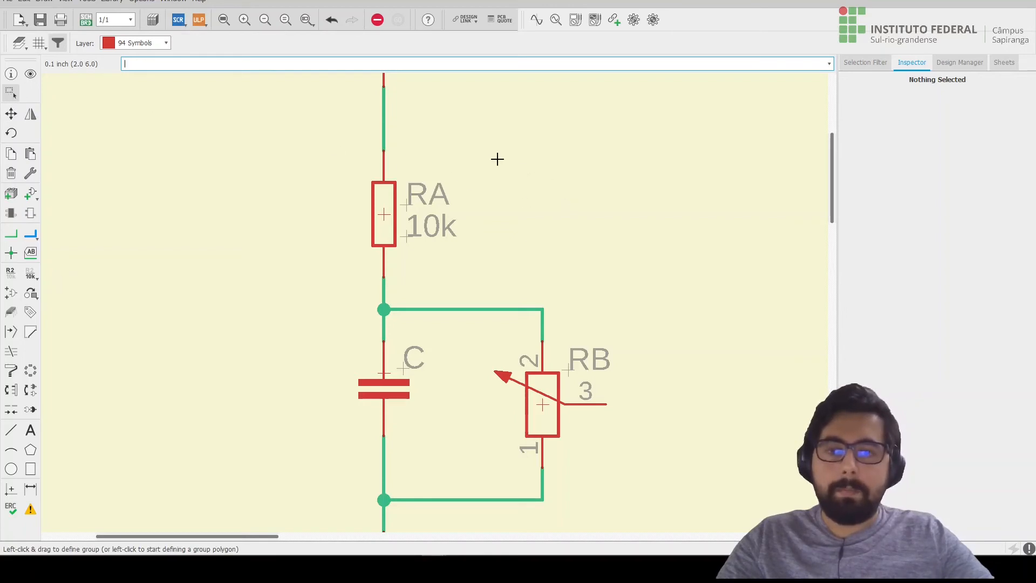
pyautogui.moveTo(479, 145); pyautogui.dragTo(291, 281)
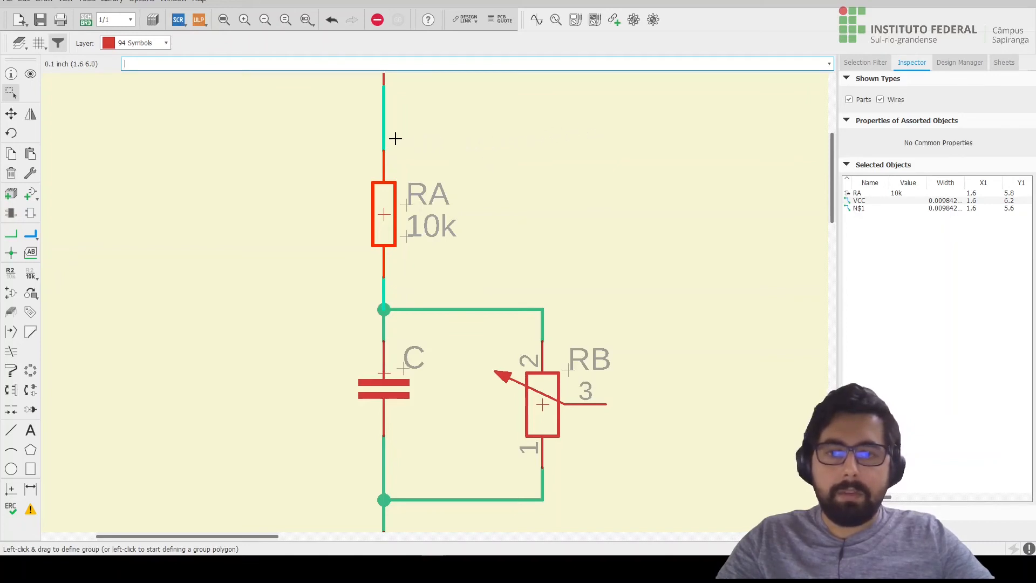
pyautogui.scroll(1, 381, 132)
pyautogui.scroll(1, 381, 132)
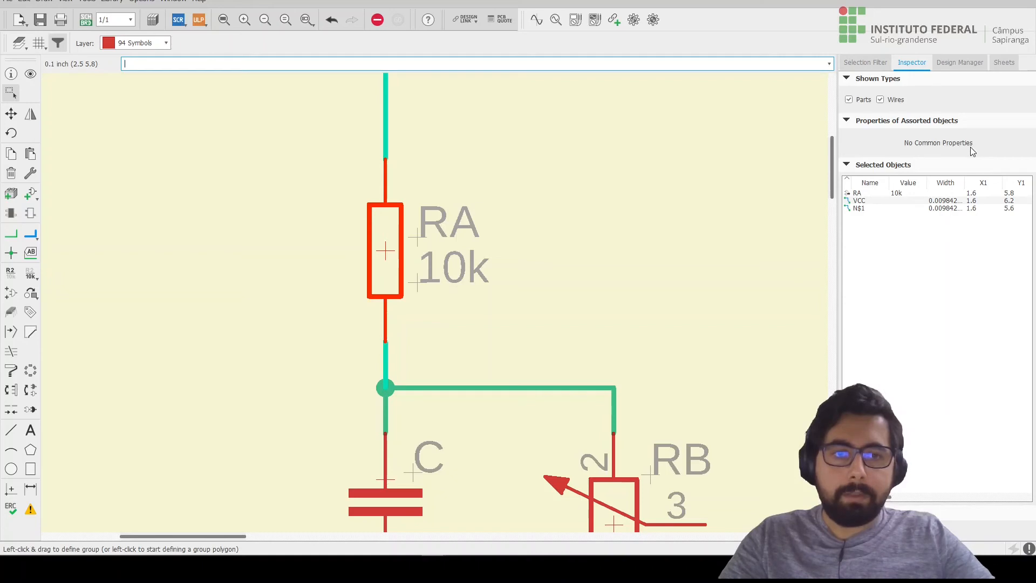
pyautogui.click(859, 197)
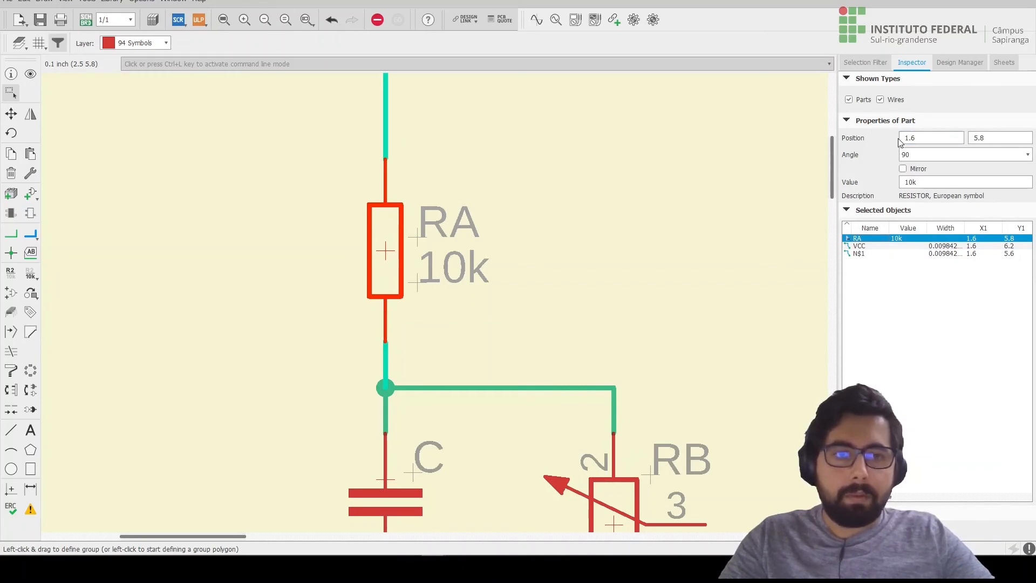
# Try mirroring resistor RA, switch the mirroring off again and clear the selection.
pyautogui.click(902, 169)
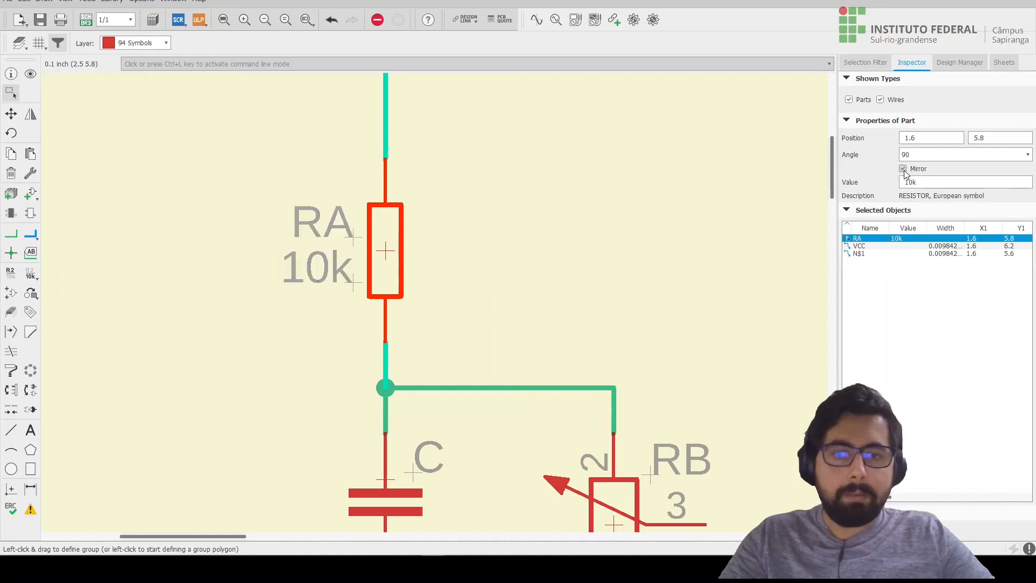
pyautogui.click(902, 169)
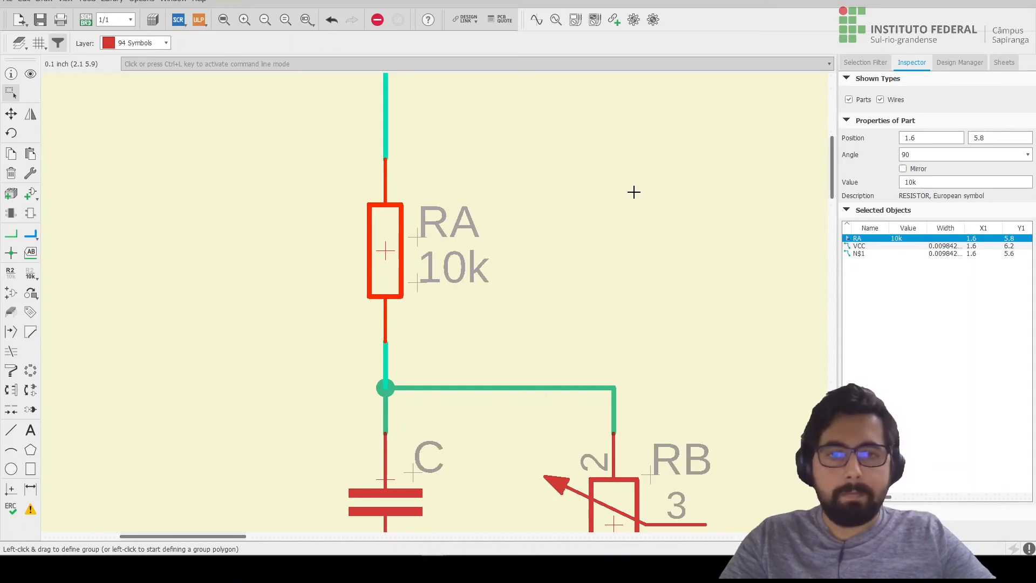
pyautogui.click(634, 192)
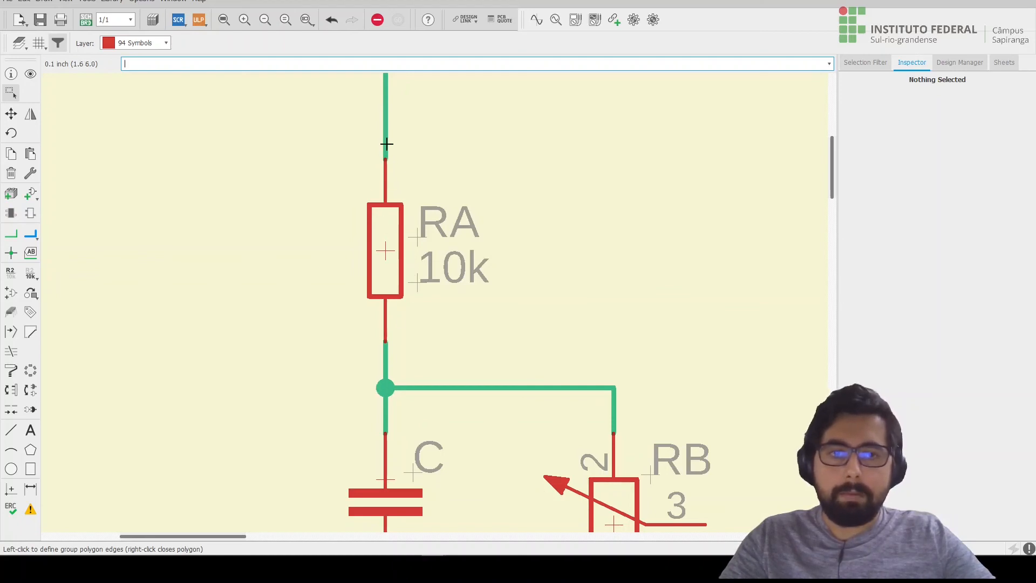
# Restrict the selection filter to the Part type and group-select resistor RA to view its full properties.
pyautogui.click(875, 65)
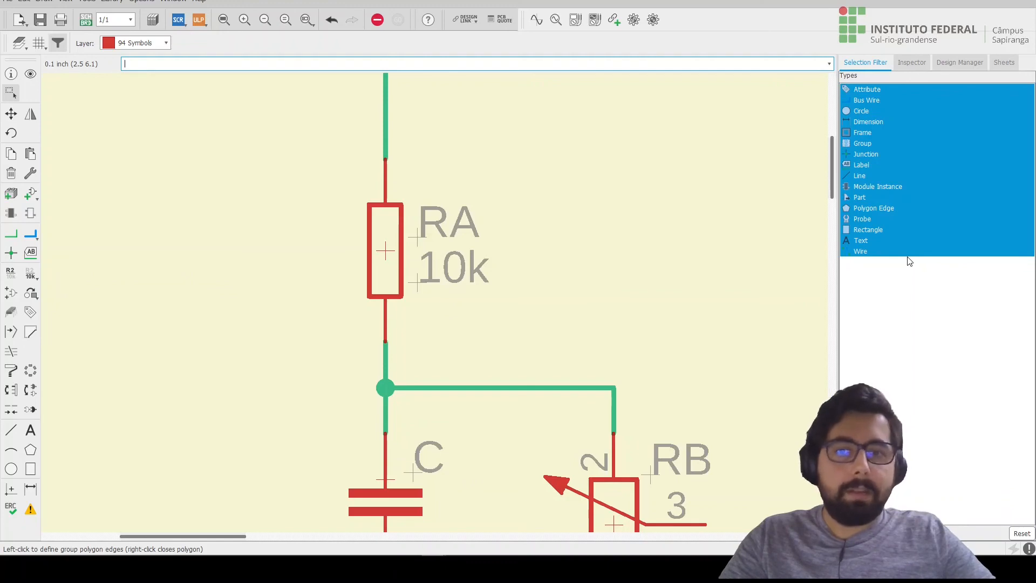
pyautogui.click(859, 198)
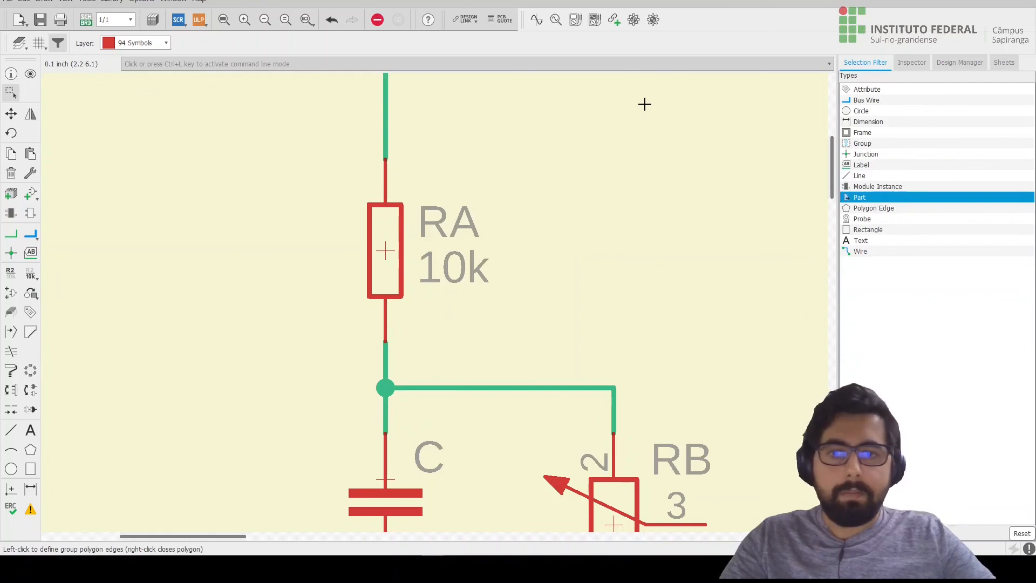
pyautogui.scroll(-2, 645, 104)
pyautogui.moveTo(657, 86); pyautogui.dragTo(376, 314)
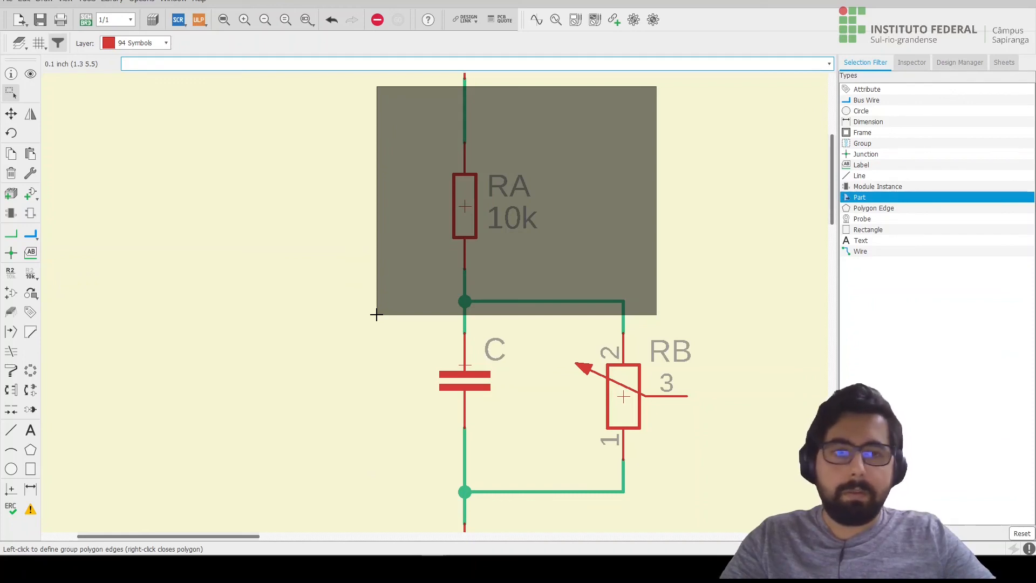
pyautogui.moveTo(377, 315); pyautogui.dragTo(377, 315)
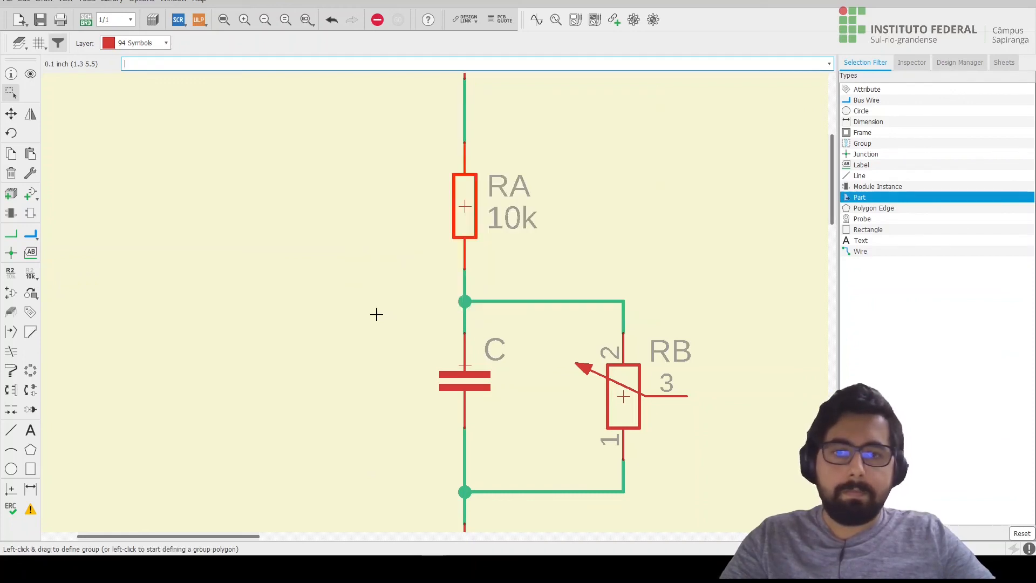
pyautogui.click(920, 63)
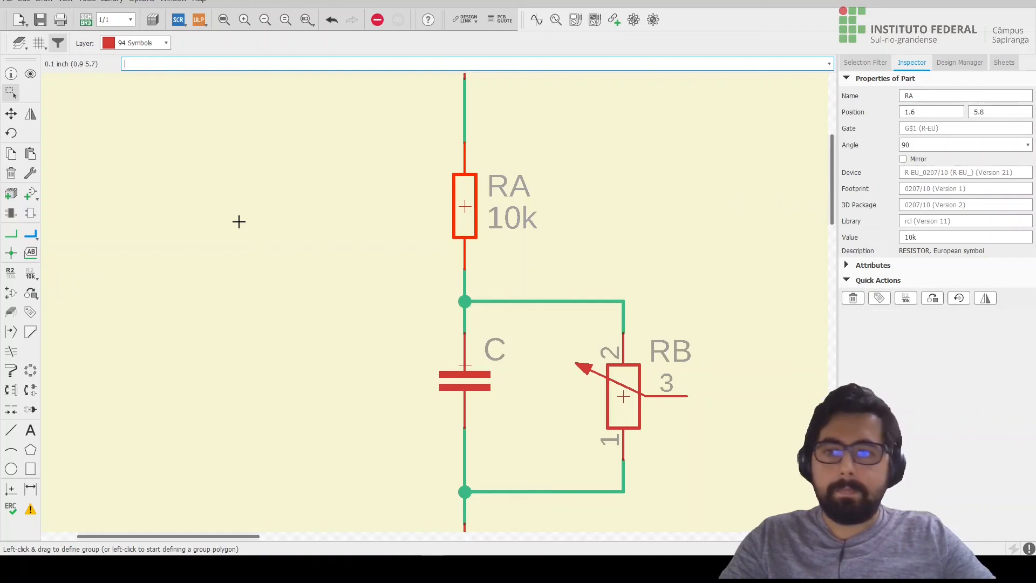
pyautogui.click(374, 20)
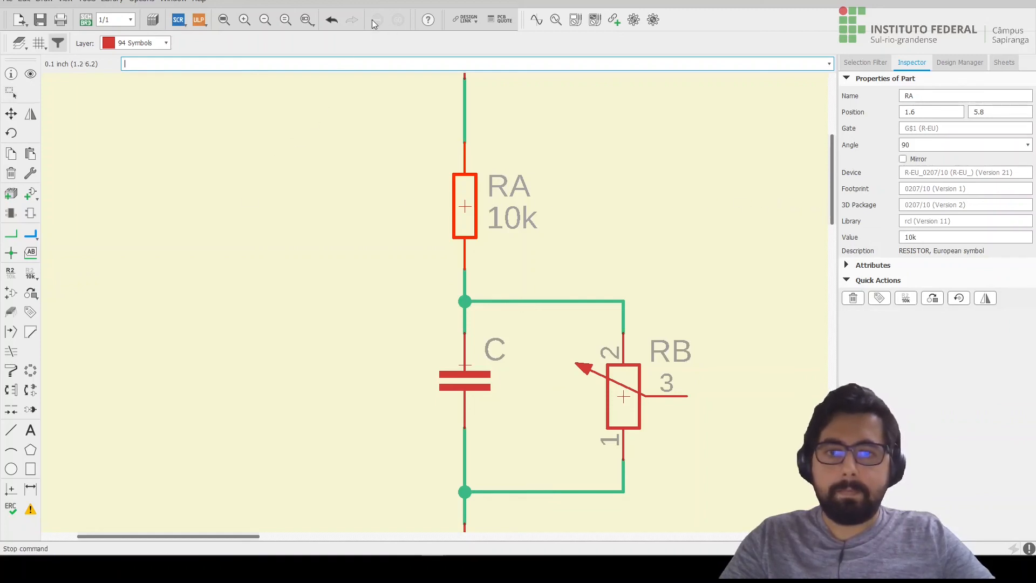